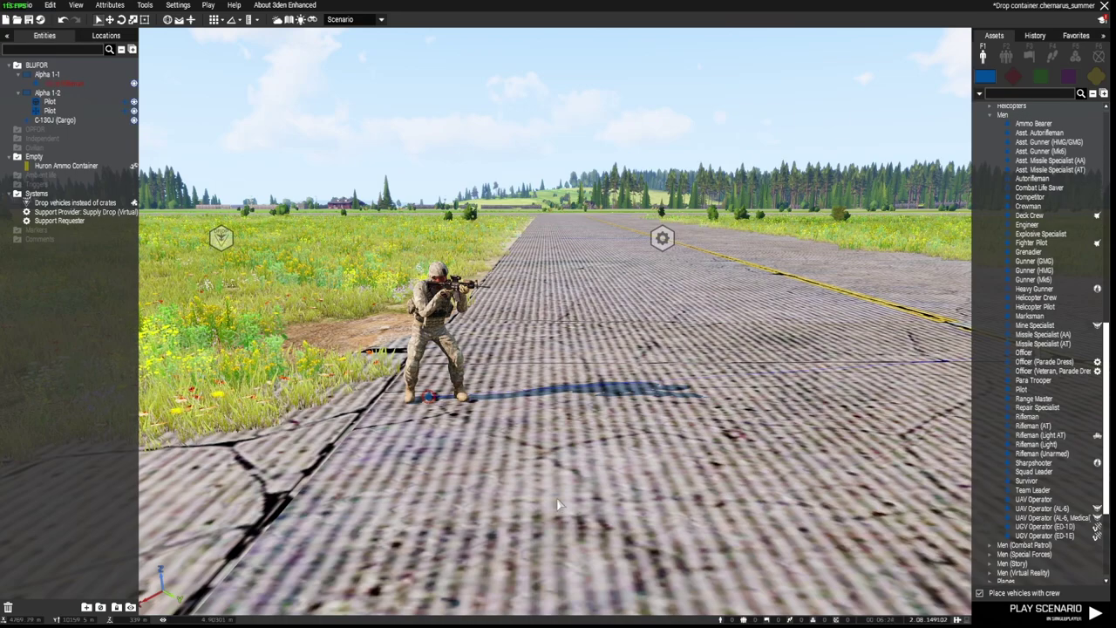
Select the 101st Rifleman standing on the tarmac.
mouse_move(561, 503)
right_down()
mouse_move(439, 503)
mouse_move(554, 503)
right_up()
key(s)
key(a)
key(d)
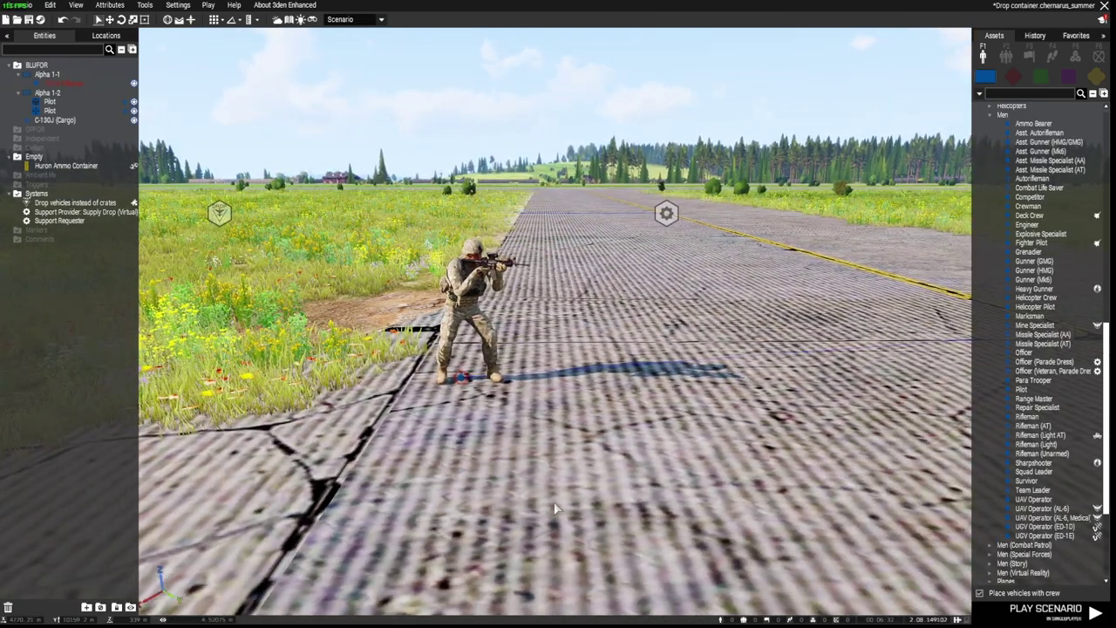
key(q)
key(w)
right_drag(554, 504, 418, 509)
key(d)
click(460, 352)
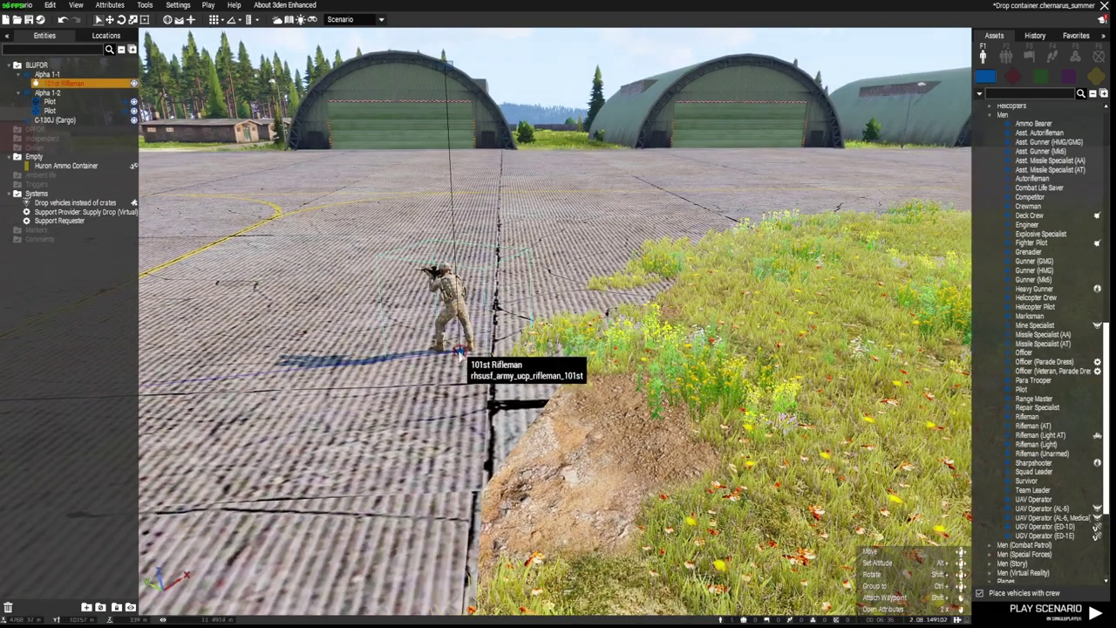
Select the placed Support Requester module and list the Supports category of the available system modules.
key(s)
key(s)
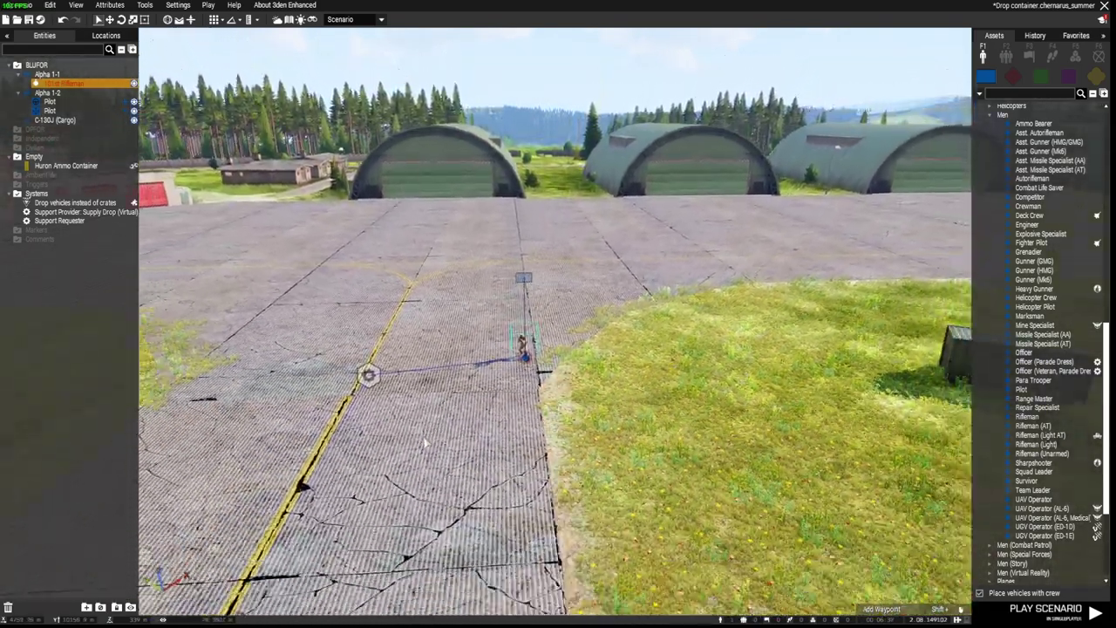
right_click(427, 440)
key(w)
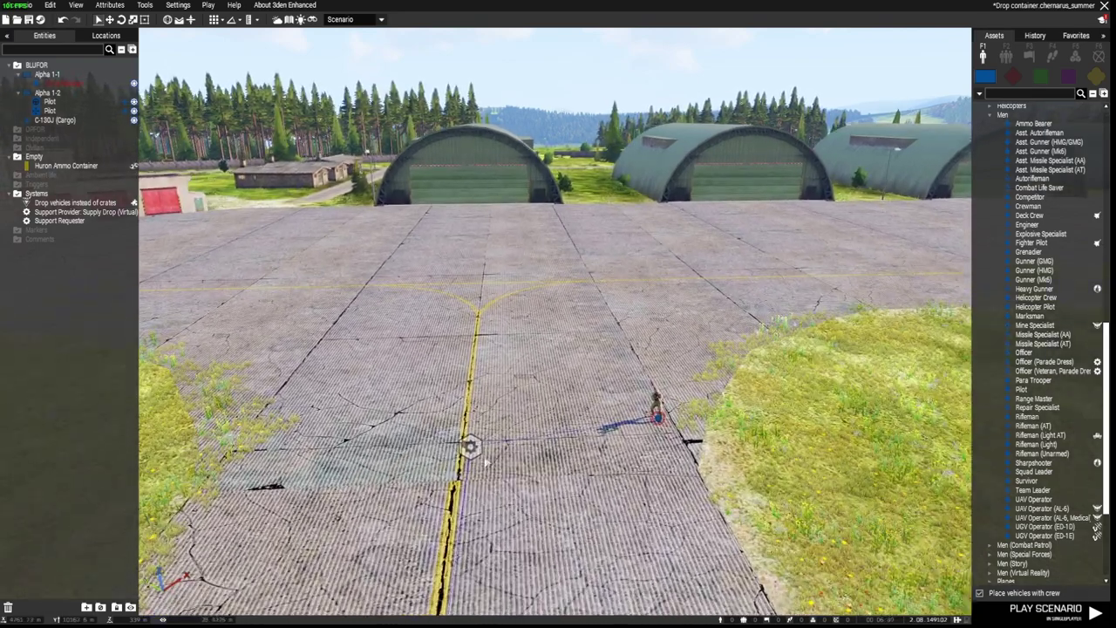
click(469, 446)
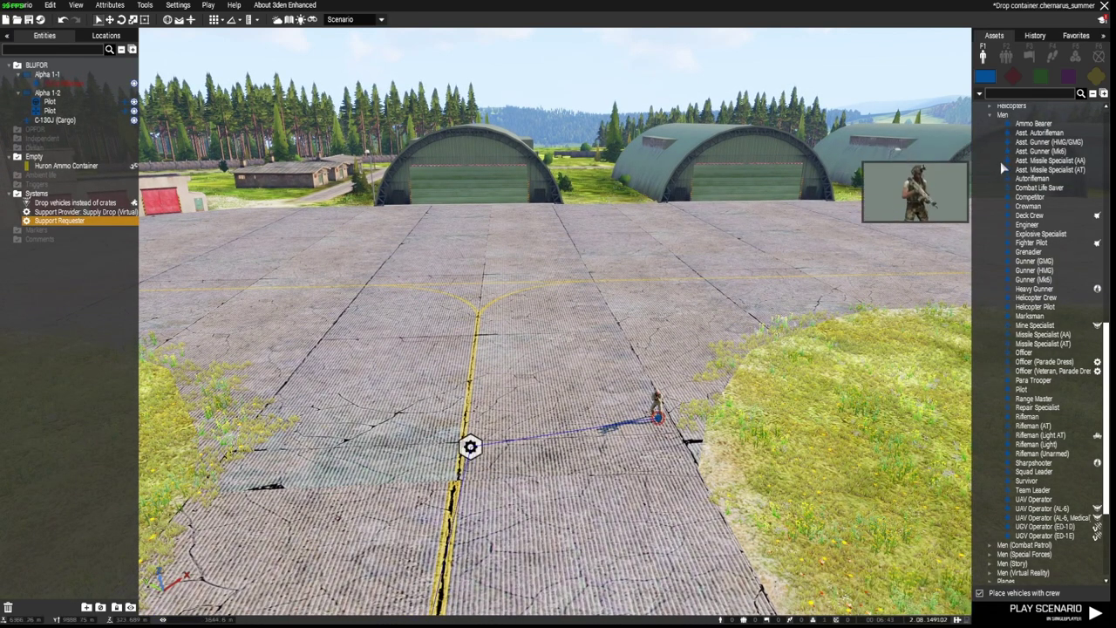
click(1074, 58)
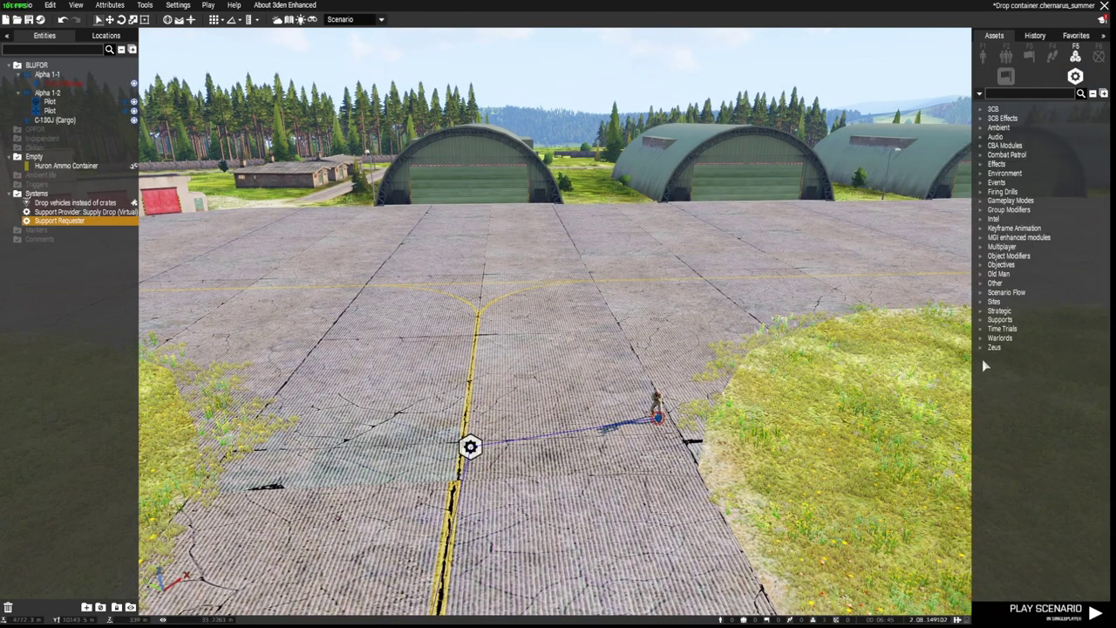
click(982, 321)
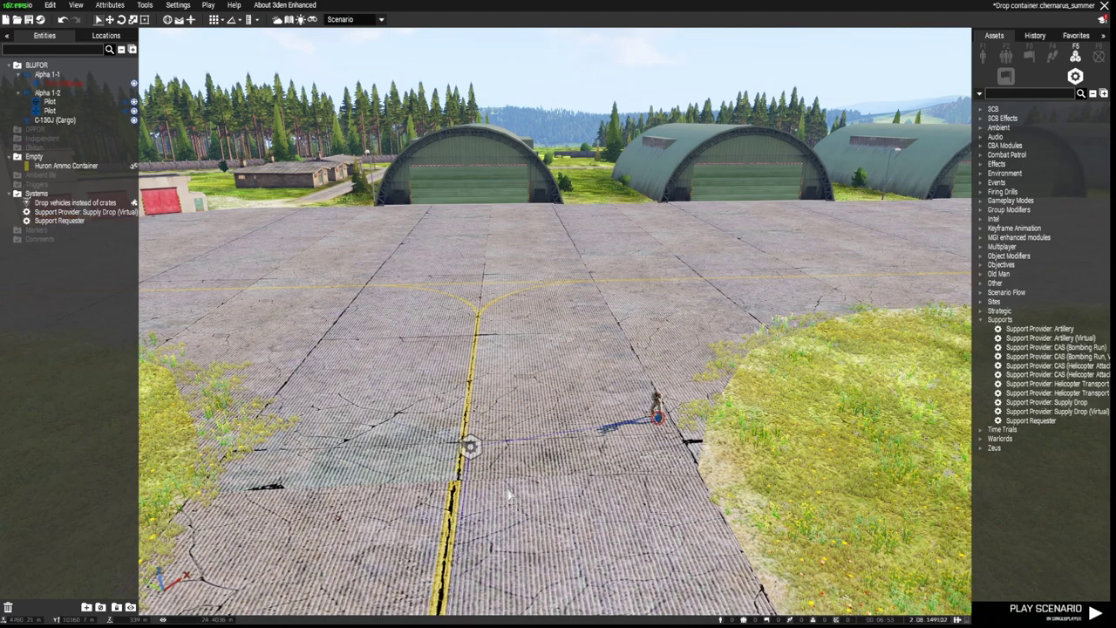
Select the Support Provider: Supply Drop (Virtual) module and follow its sync line across the grass.
key(s)
key(d)
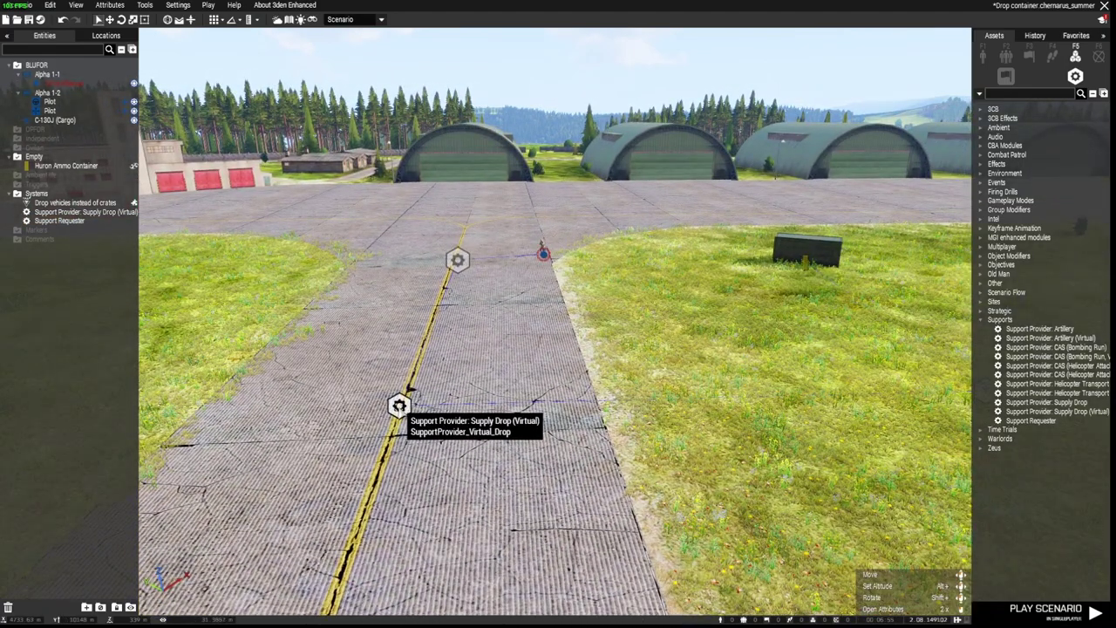
click(401, 408)
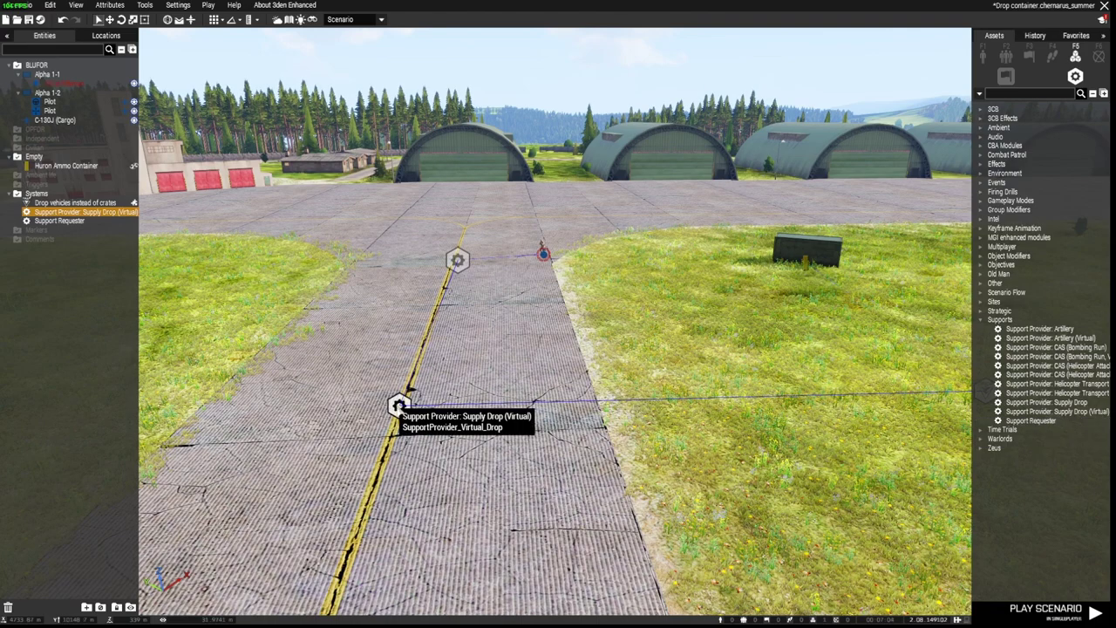
key(d)
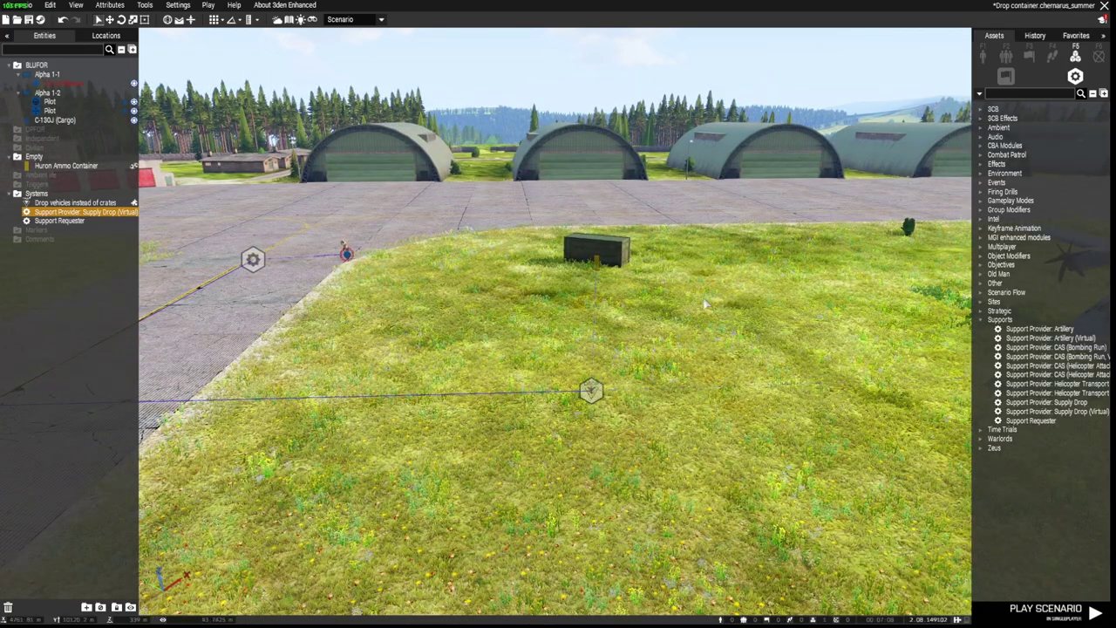
Locate Drop vehicles instead of crates among the MGI enhanced modules, without placing another, and select the one already placed on the grass.
click(980, 319)
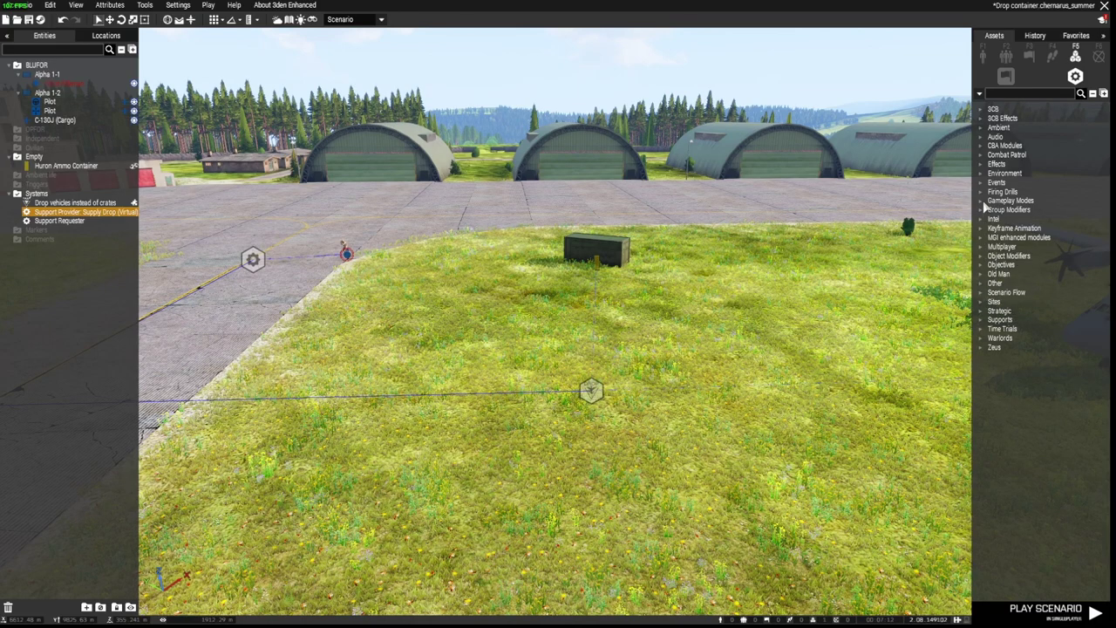
click(980, 238)
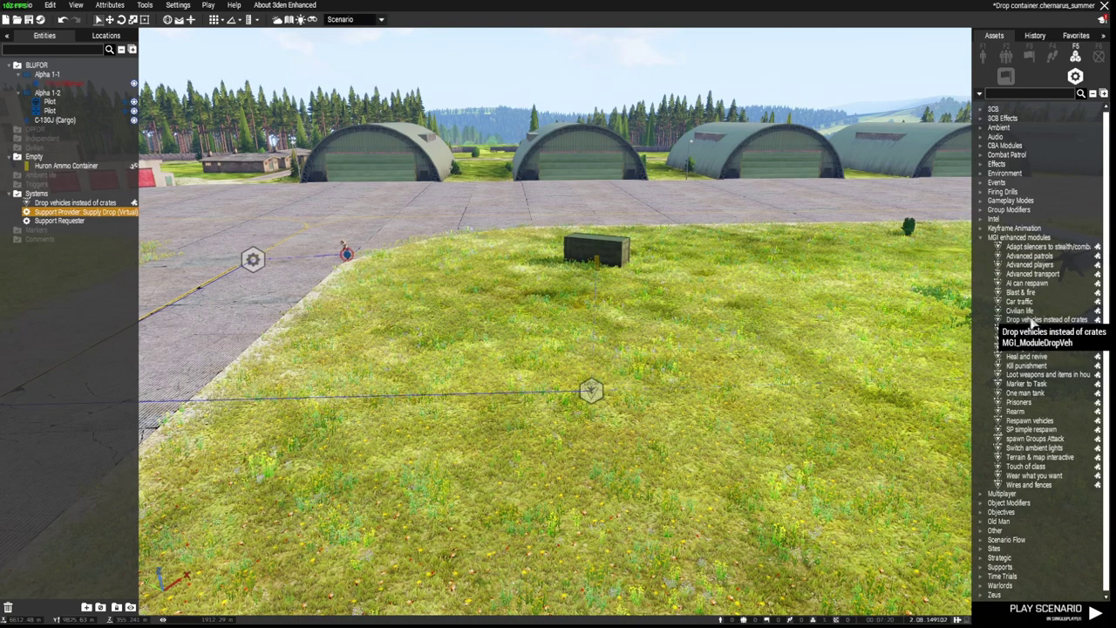
click(1033, 320)
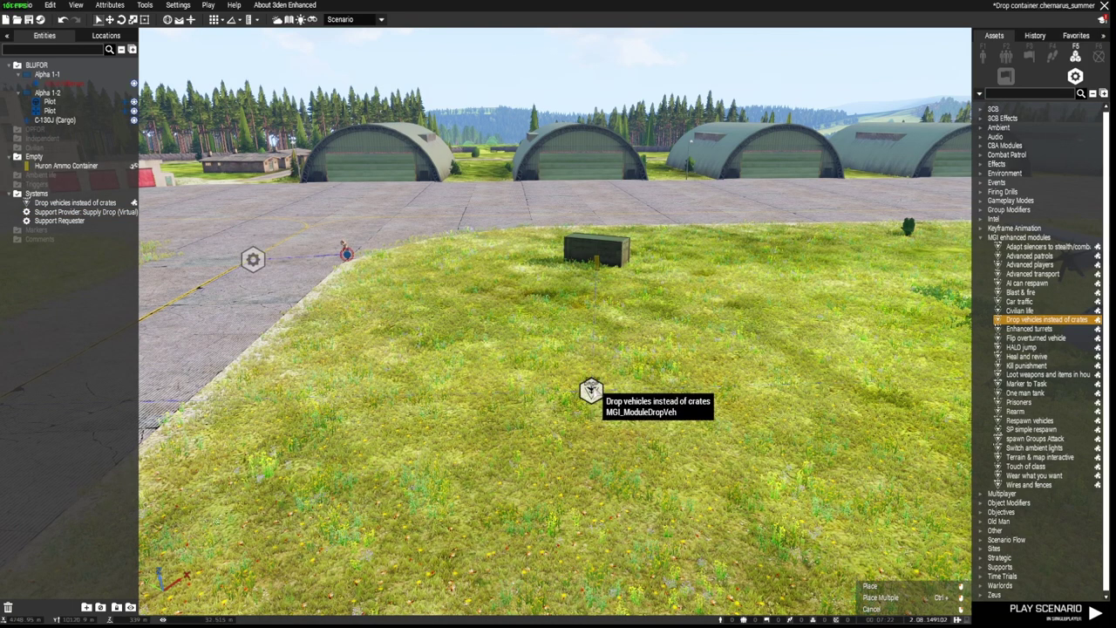
right_click(686, 405)
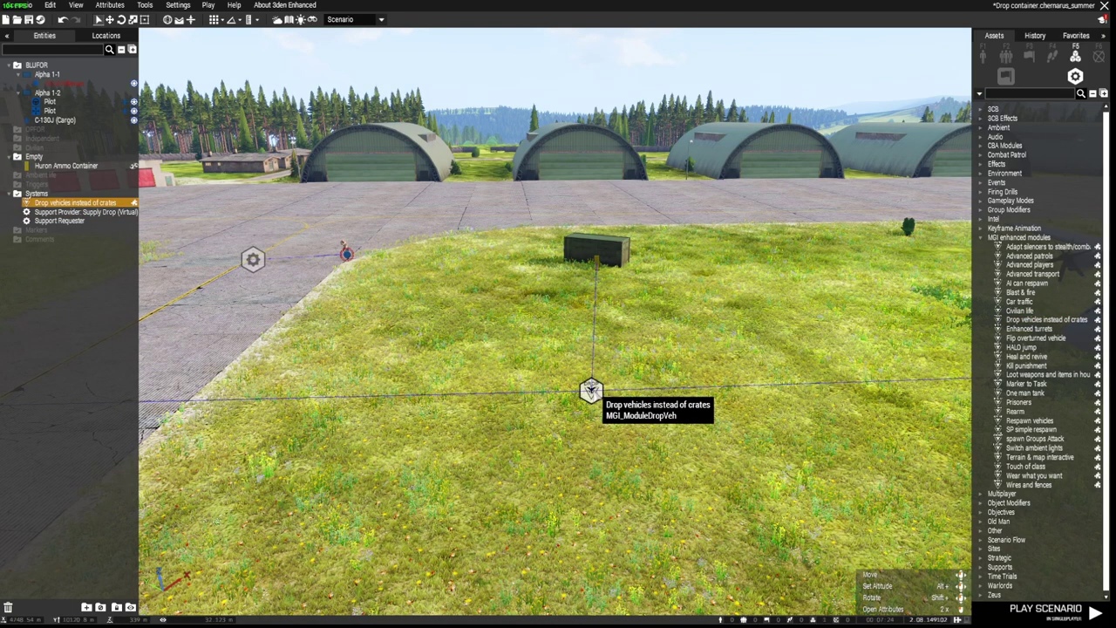
right_drag(595, 394, 701, 386)
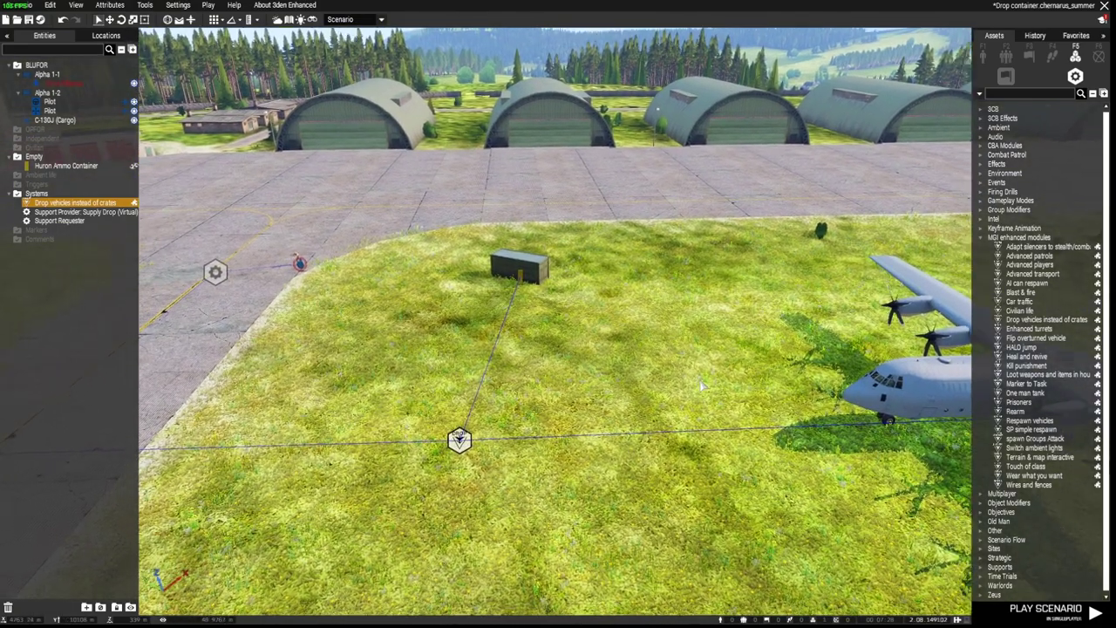
Select the C-130J (Cargo) aircraft to check its sync link to the drop module.
key(d)
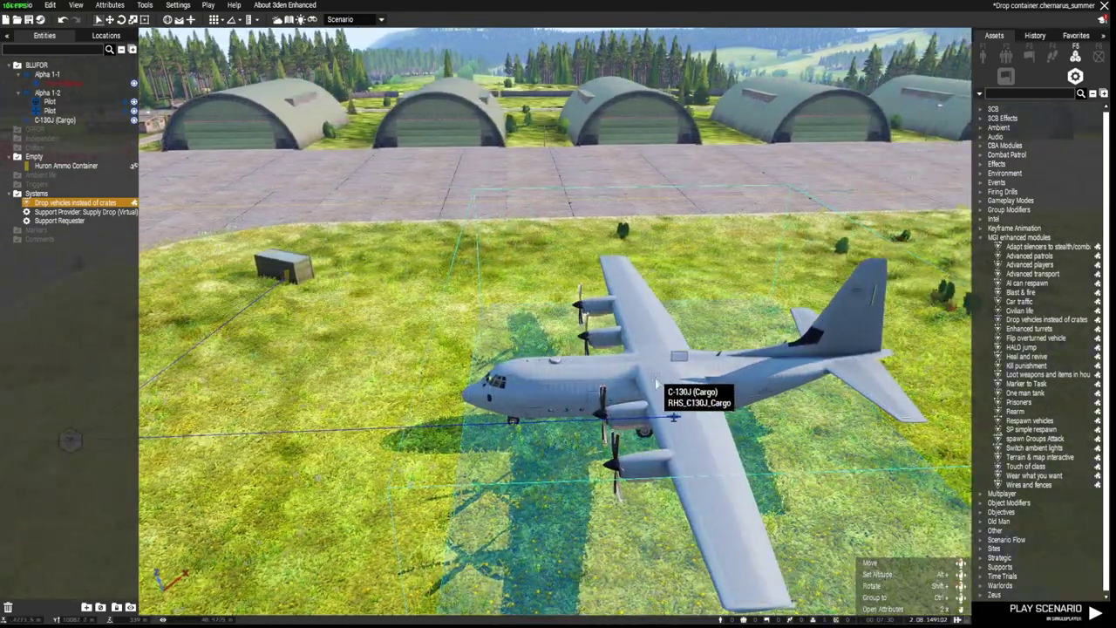
click(656, 383)
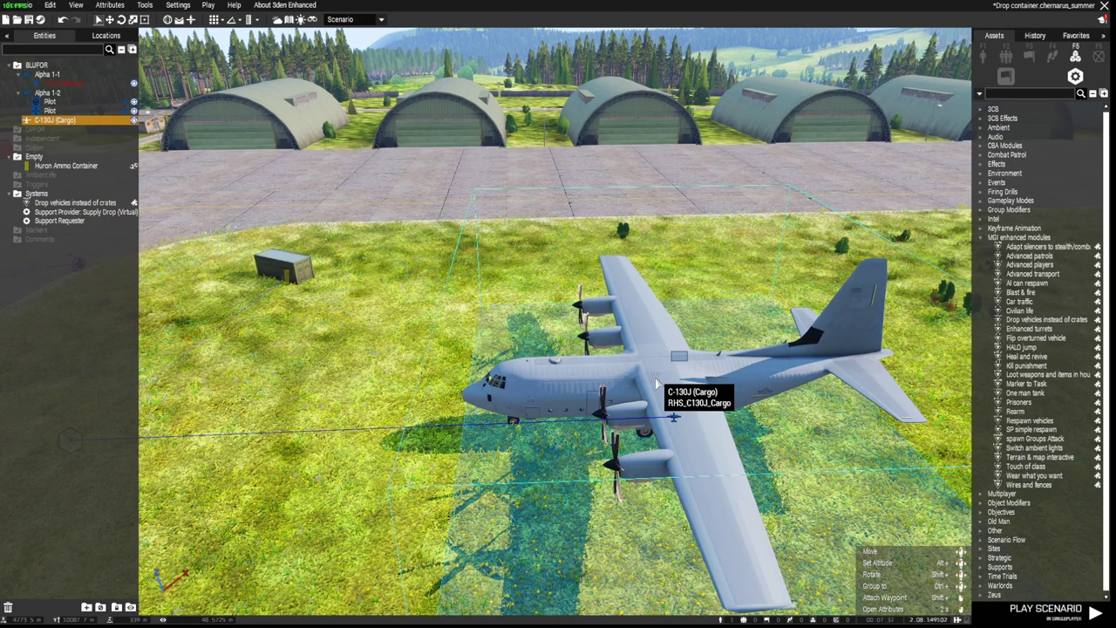
Select the Huron Ammo Container and inspect it up close.
key(a)
key(s)
key(a)
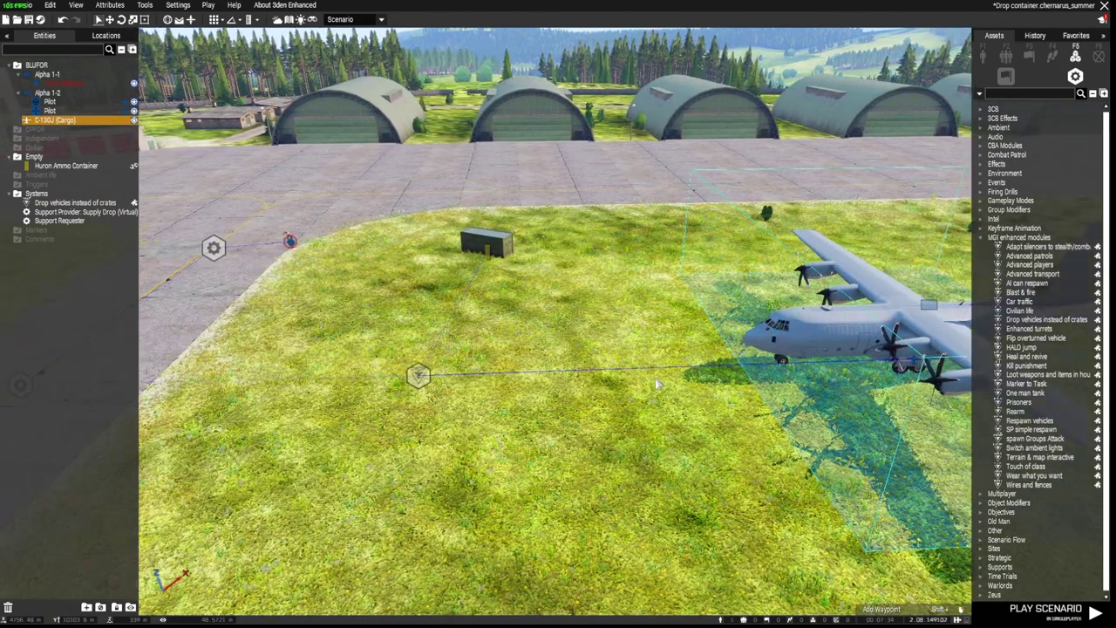
click(493, 248)
key(w)
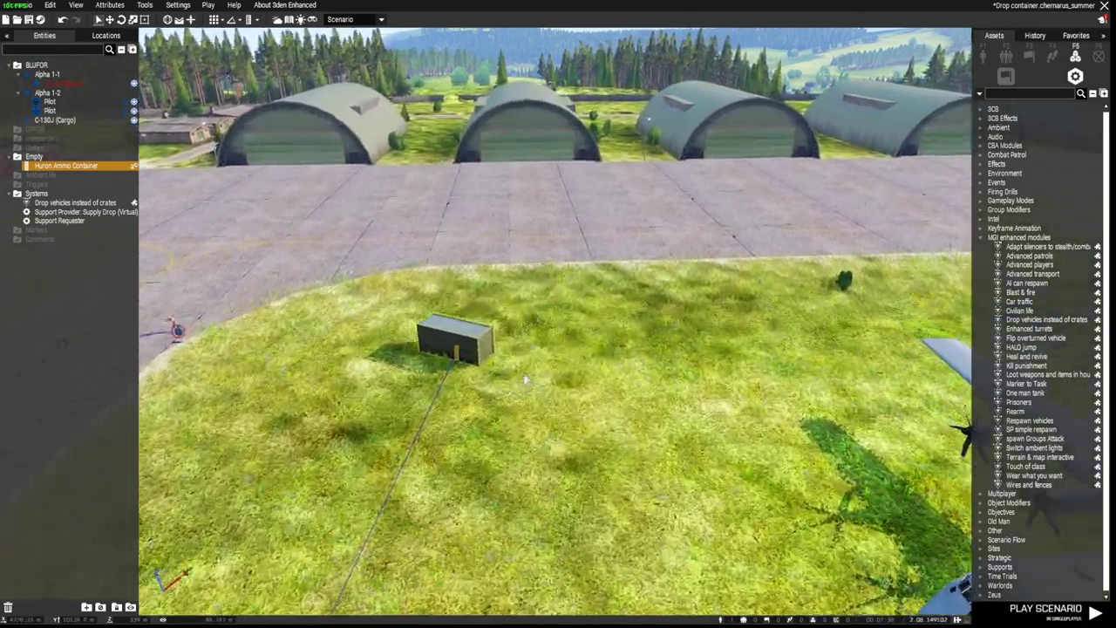
key(z)
right_drag(493, 248, 552, 365)
key(w)
key(z)
key(d)
right_drag(685, 326, 418, 324)
scroll(417, 324, down, 6)
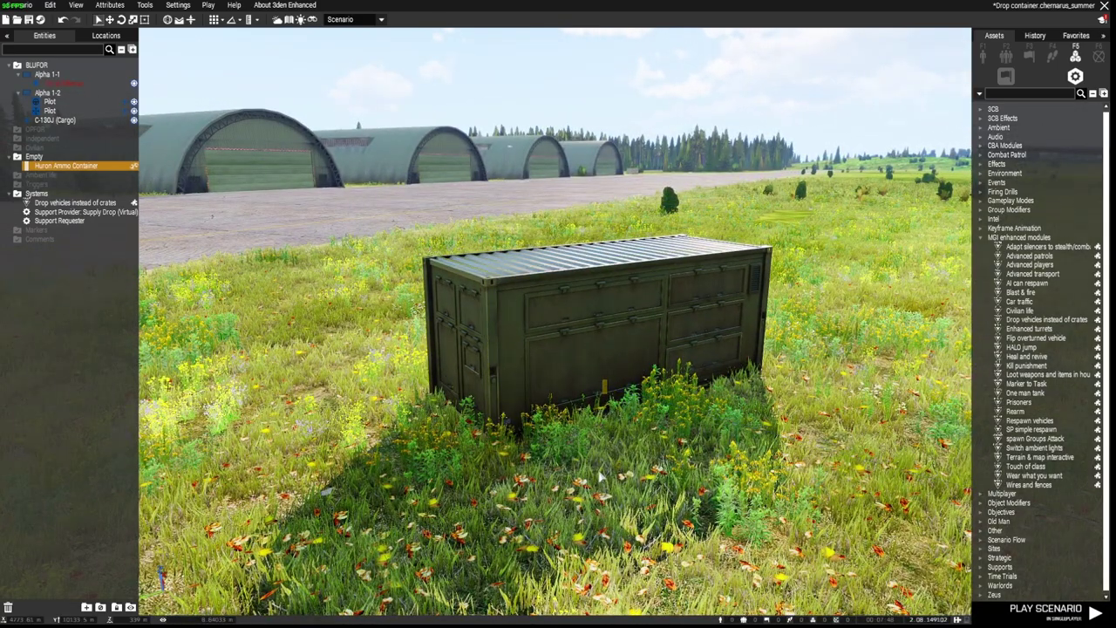
Rotate the Huron Ammo Container slightly in place and deselect it.
right_drag(495, 298, 547, 294)
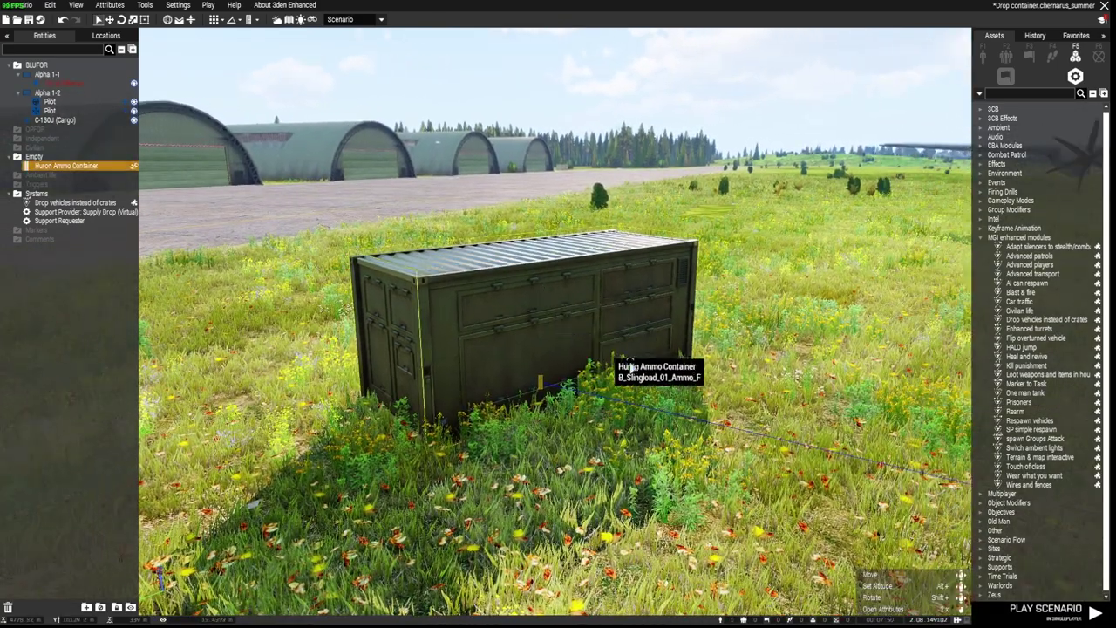
drag(538, 344, 716, 372)
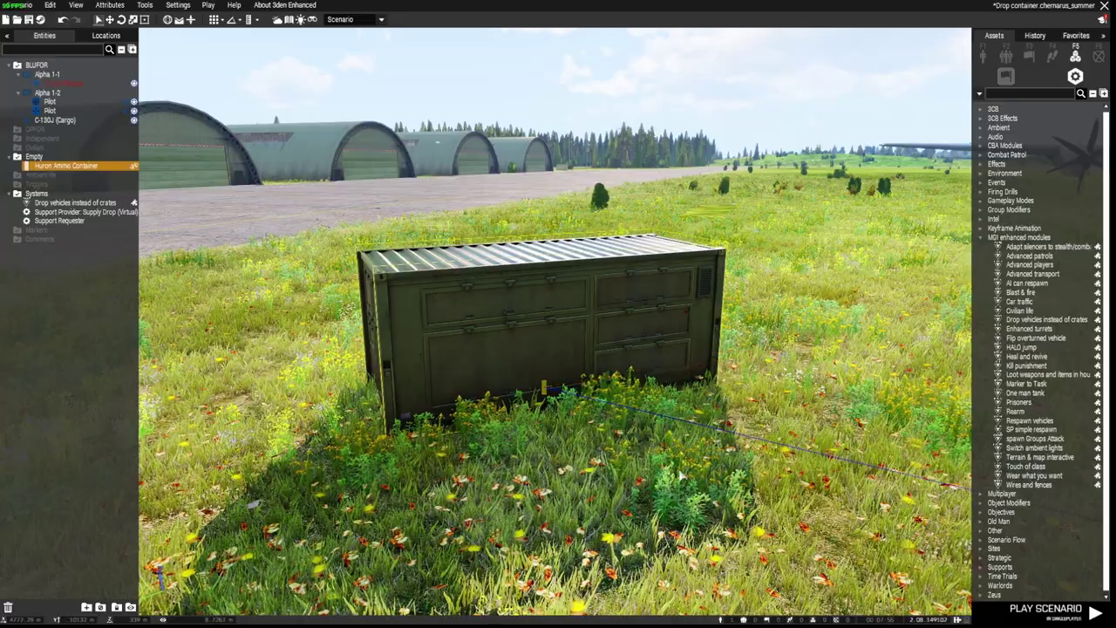
click(681, 476)
Review the attributes of the Drop vehicles instead of crates module, including helicopter, dropped crate, arsenal, signal and marker options, and accept them.
right_drag(682, 476, 550, 473)
key(d)
key(s)
key(q)
key(w)
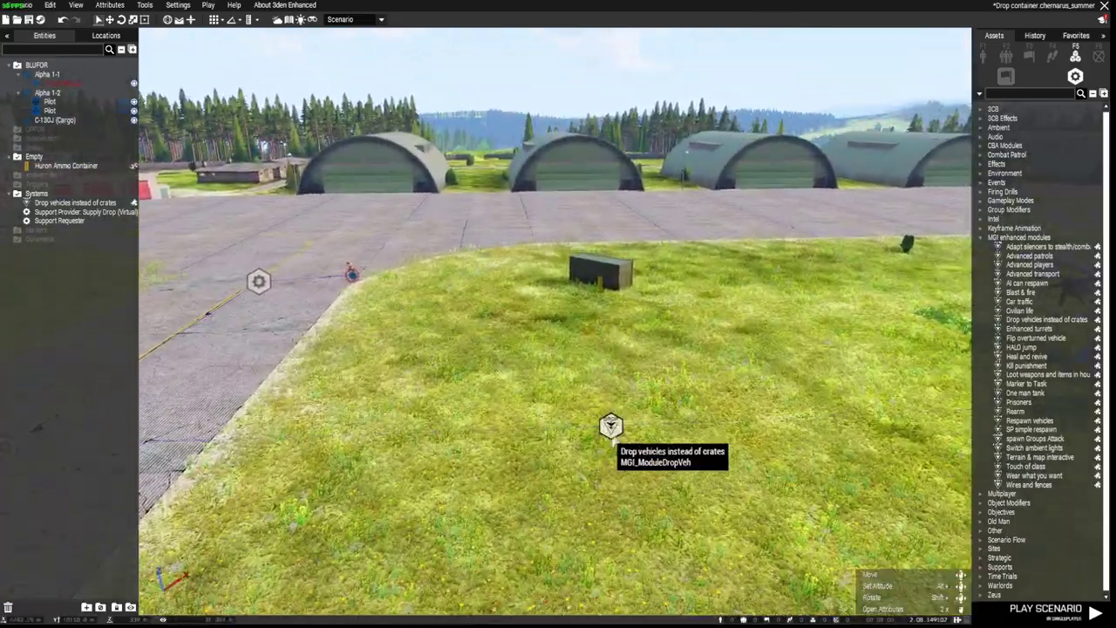
double_click(610, 425)
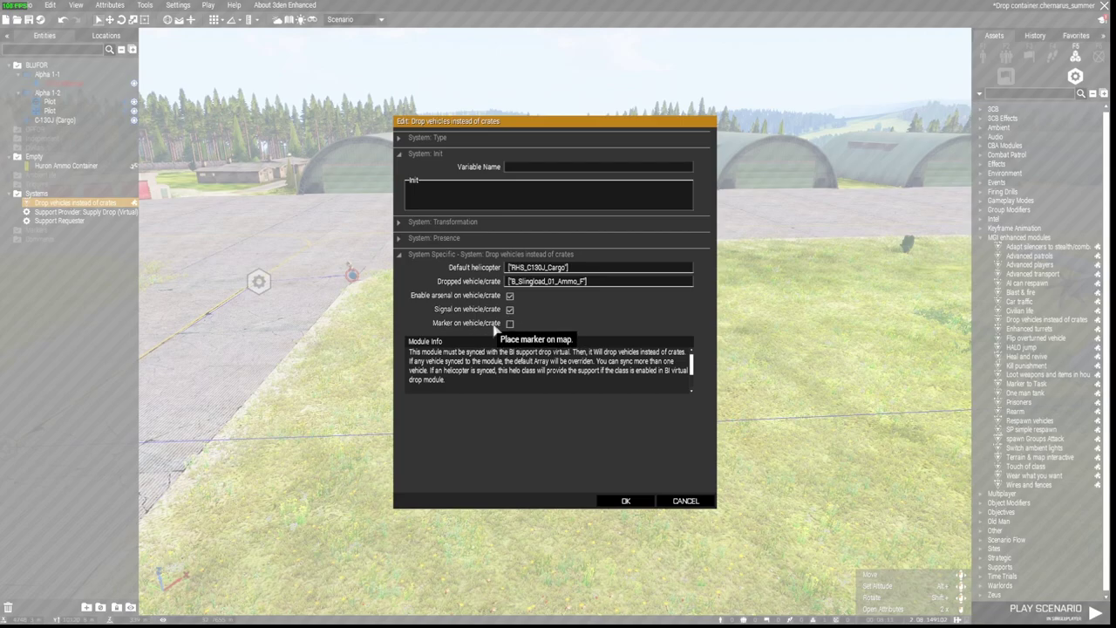
click(622, 504)
Check the sync links of the 101st Rifleman, the Support Requester and the Support Provider: Supply Drop (Virtual) by selecting each one.
key(s)
key(a)
key(a)
key(w)
right_drag(605, 506, 605, 488)
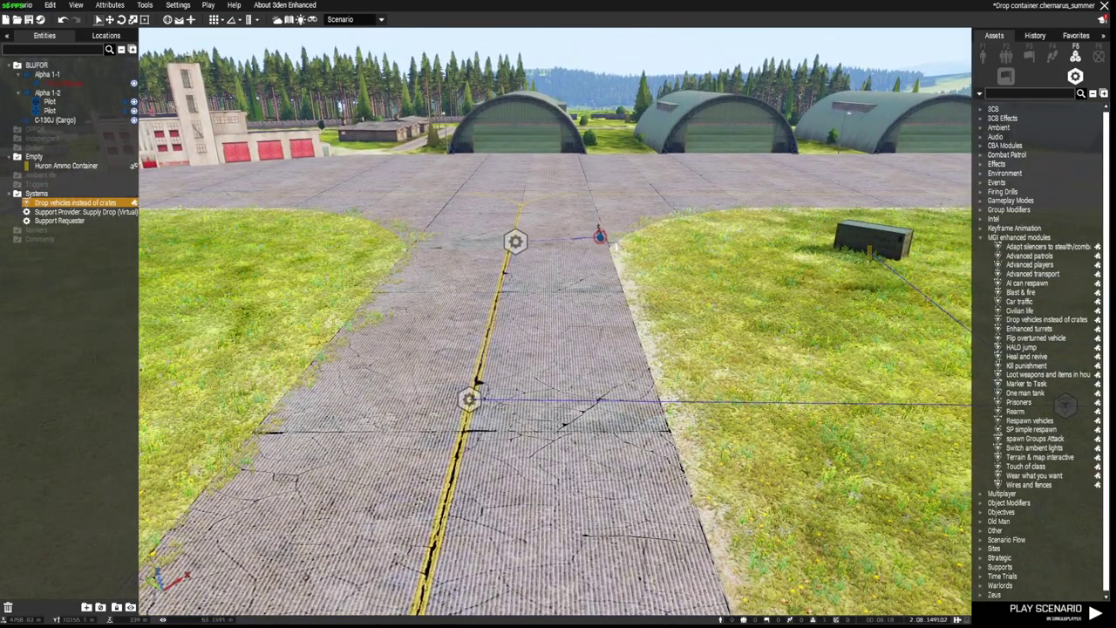
click(600, 238)
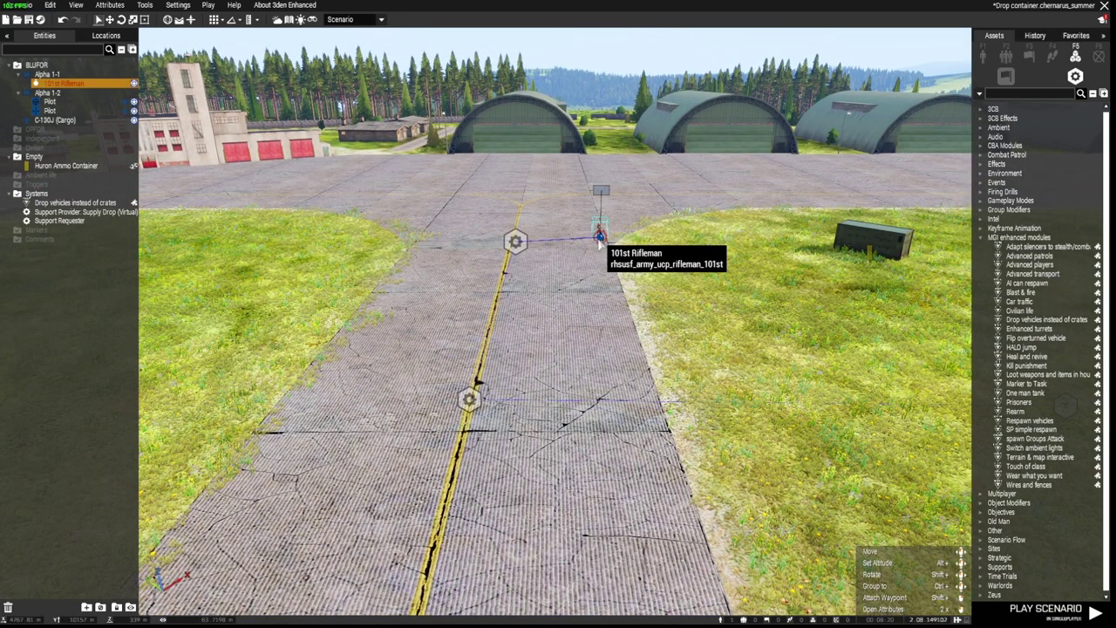
click(515, 242)
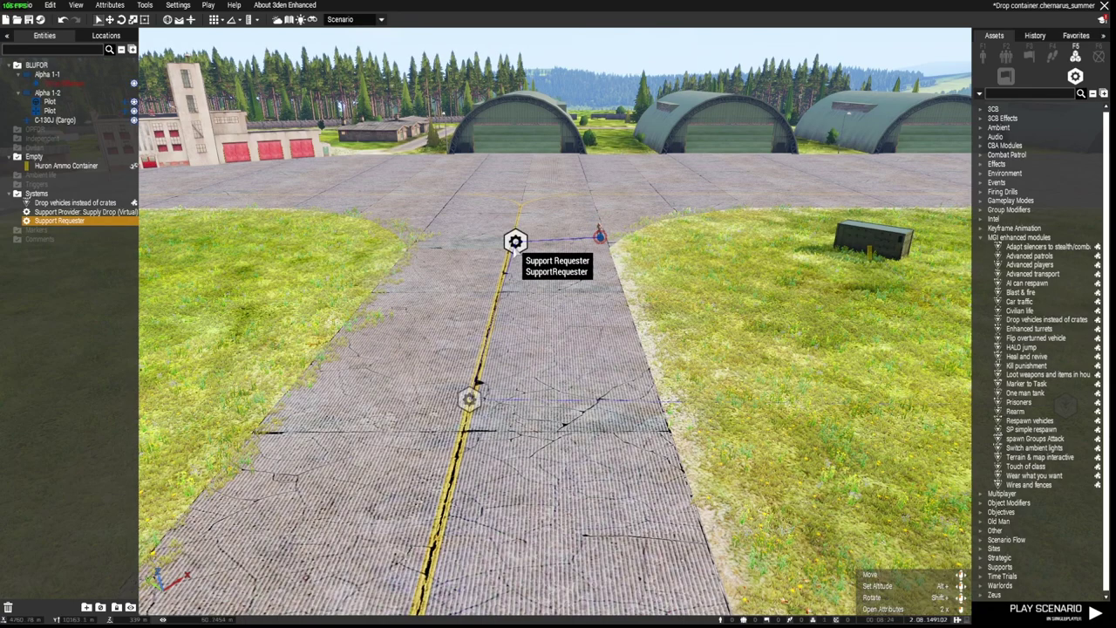
click(466, 399)
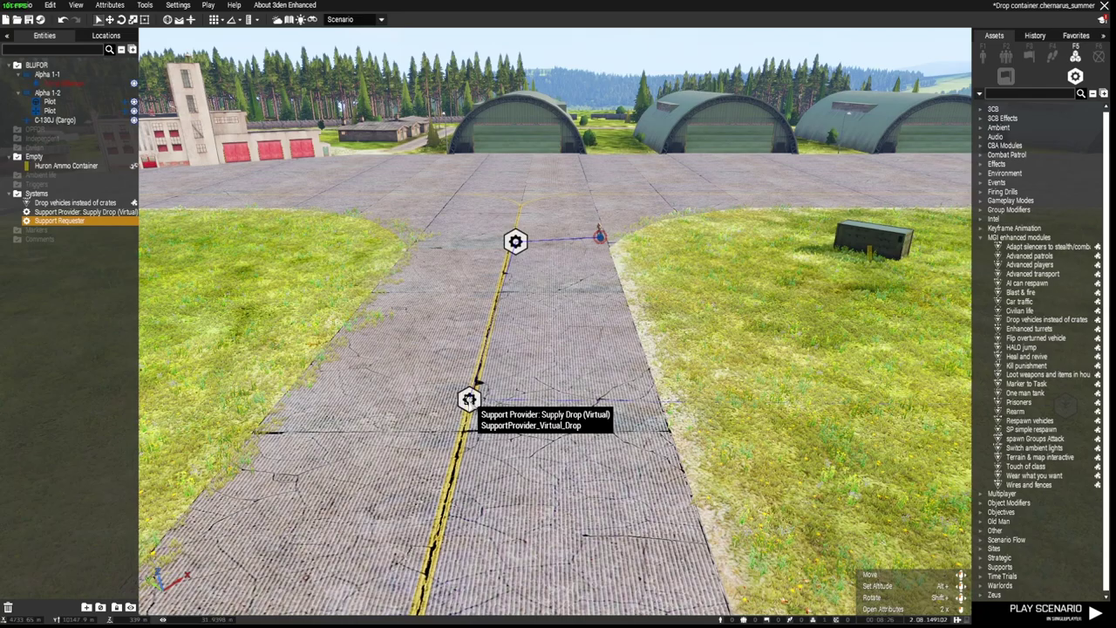
click(468, 399)
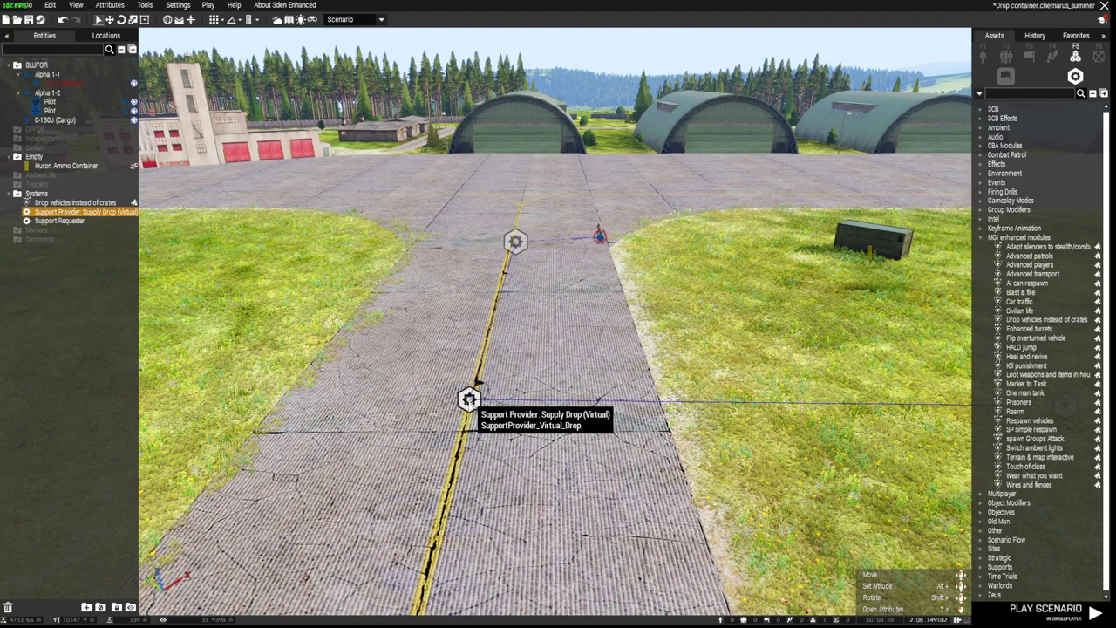
Select the Huron Ammo Container, followed by the C-130J (Cargo) with its crew group, to point out the synced objects.
key(d)
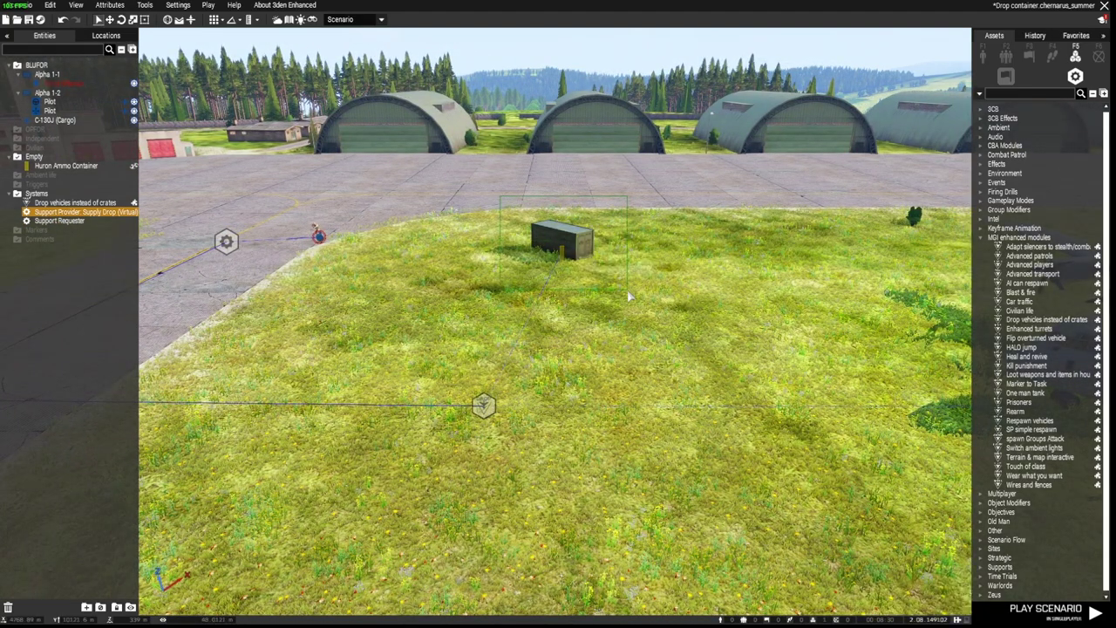
drag(500, 196, 628, 291)
key(d)
key(s)
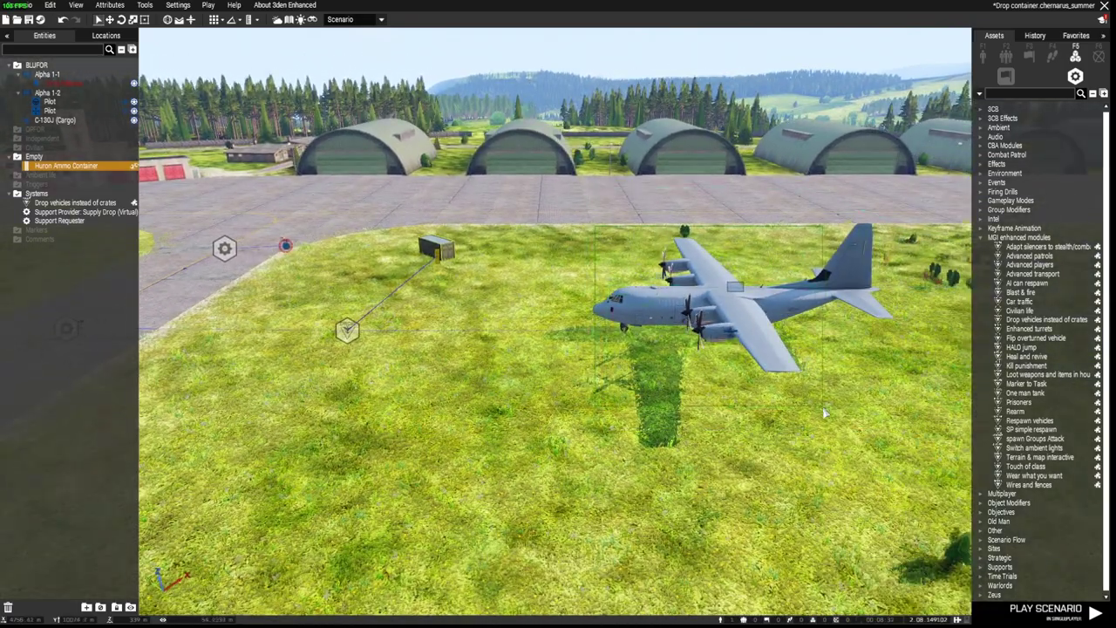
drag(823, 414, 824, 418)
Select the Drop vehicles instead of crates module and shift it slightly on the grass.
key(a)
key(w)
key(z)
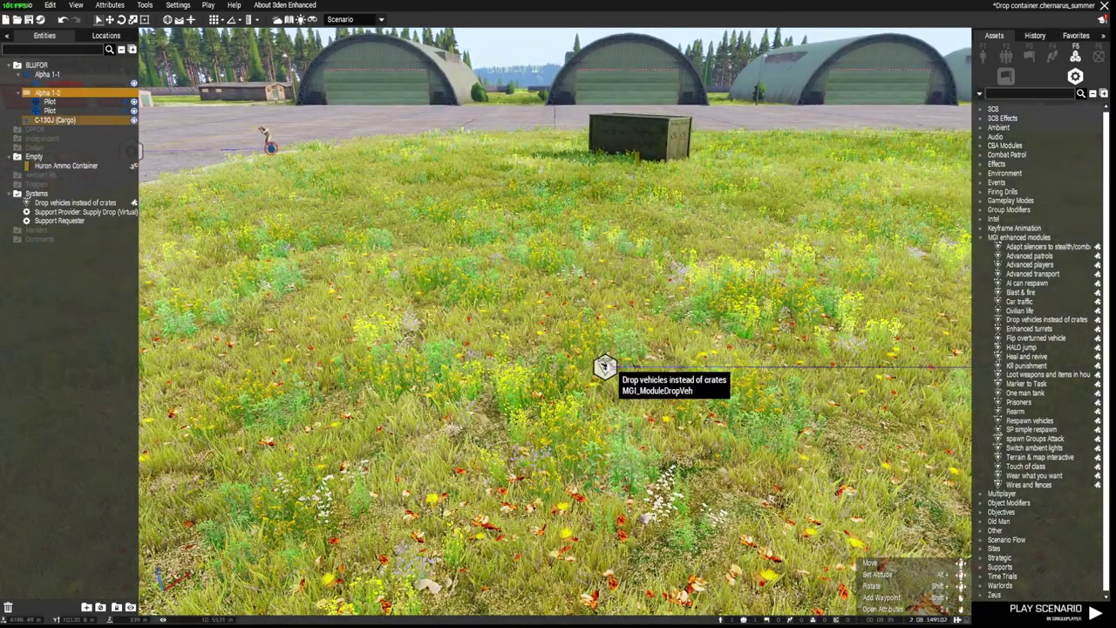
click(605, 367)
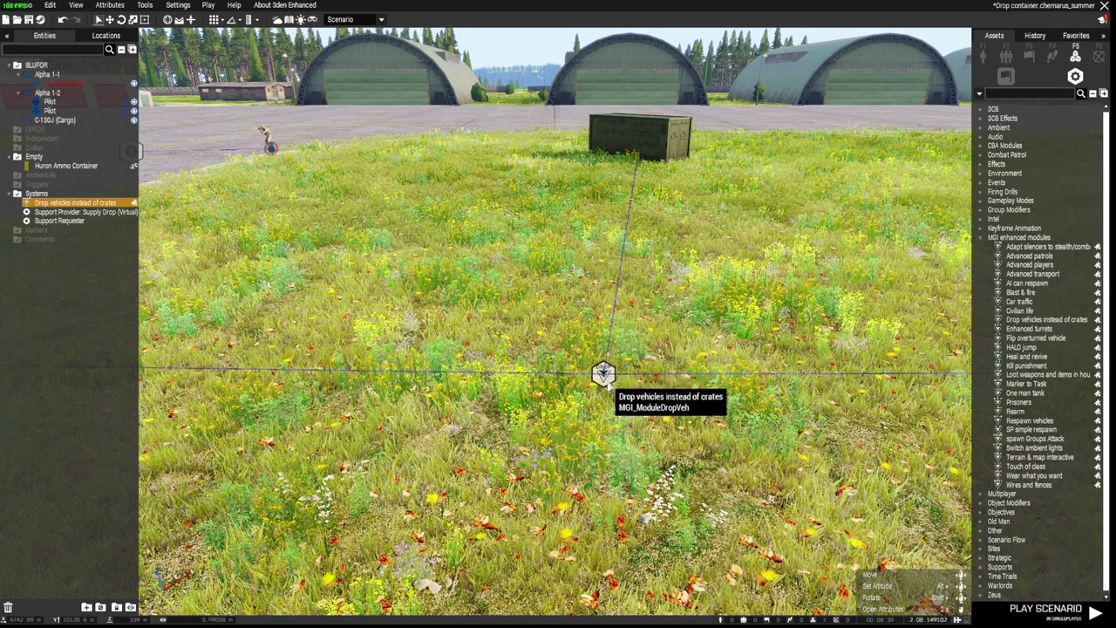
drag(603, 374, 609, 383)
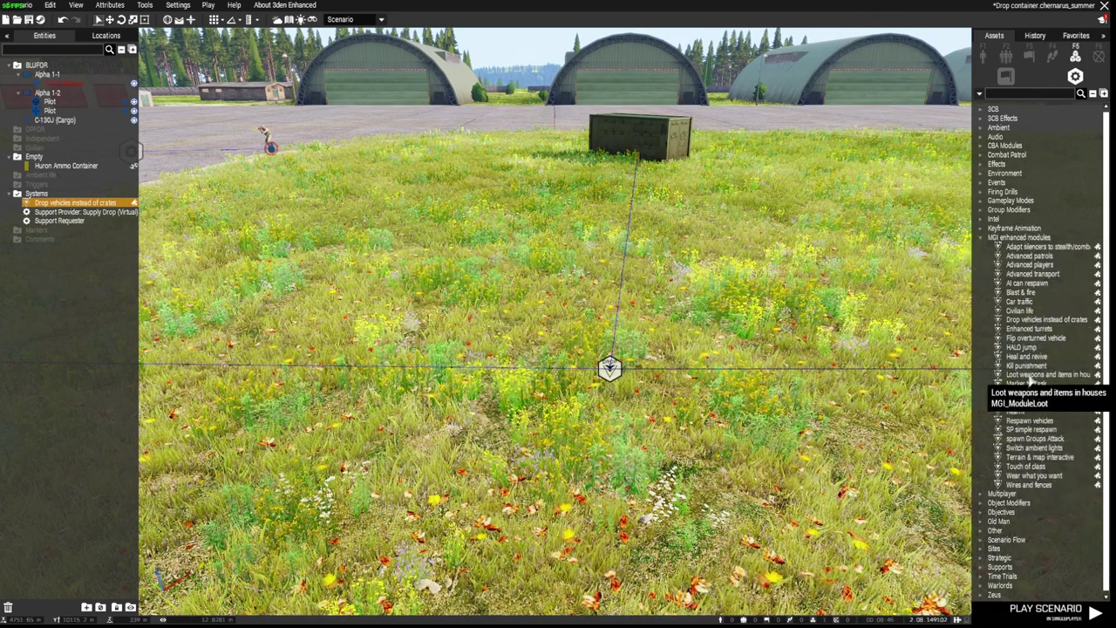
Review the whole support setup from the Support Provider: Supply Drop (Virtual) module across to the container and aircraft.
key(s)
key(q)
key(s)
right_drag(637, 448, 539, 388)
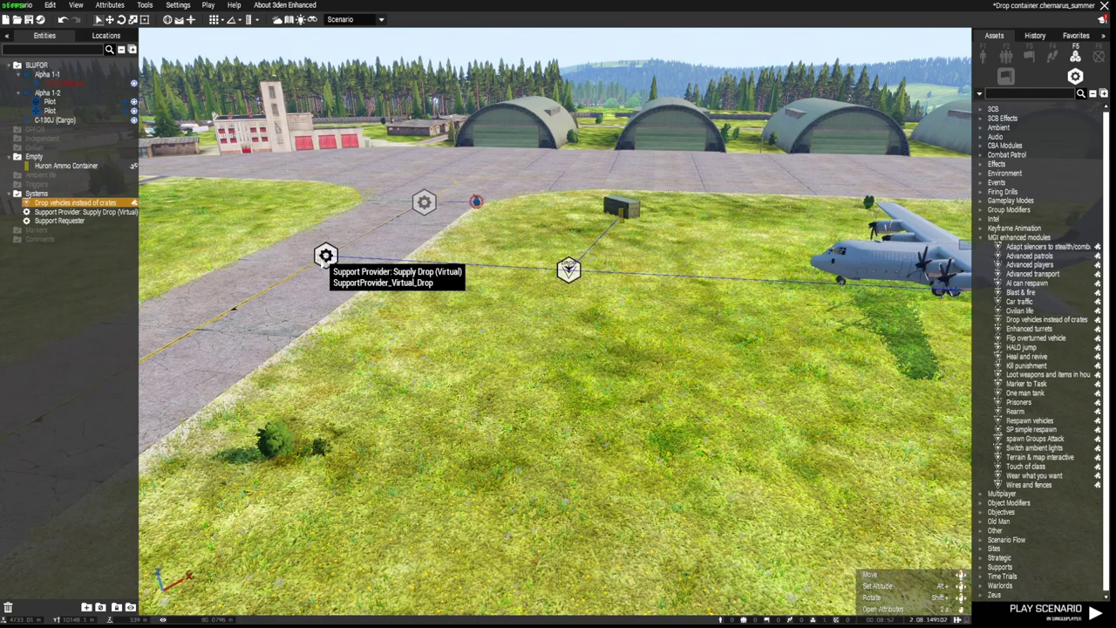
Move the Support Provider: Supply Drop (Virtual) module far away onto the grass beyond the runway's 15 marking.
key(w)
key(a)
right_drag(610, 394, 578, 340)
key(d)
key(w)
drag(577, 340, 683, 106)
key(w)
key(w)
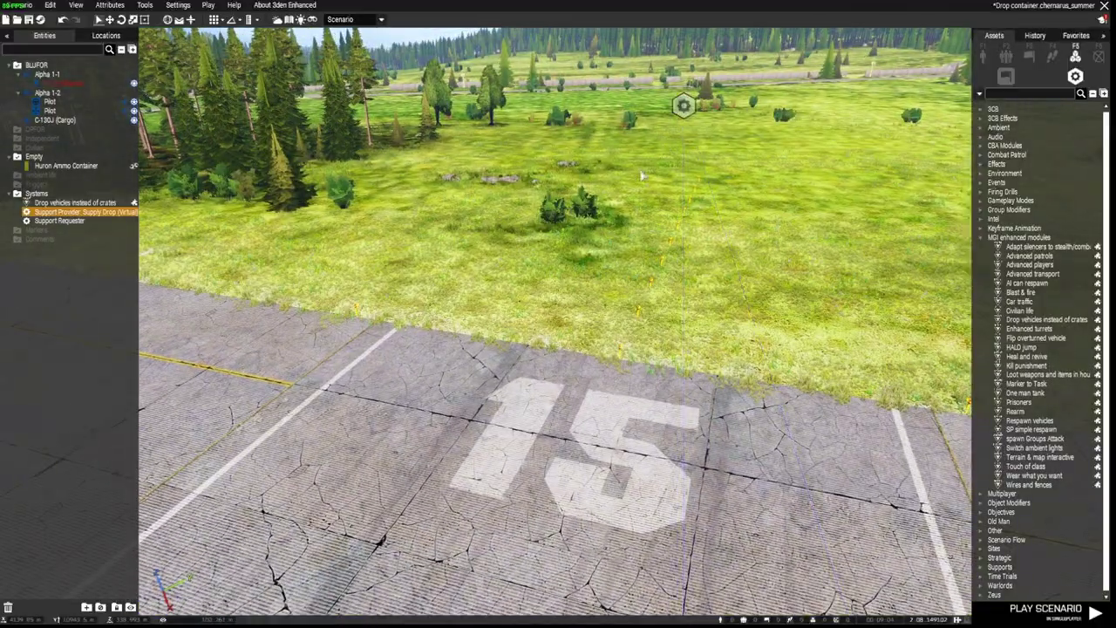
right_drag(639, 181, 639, 157)
key(w)
key(w)
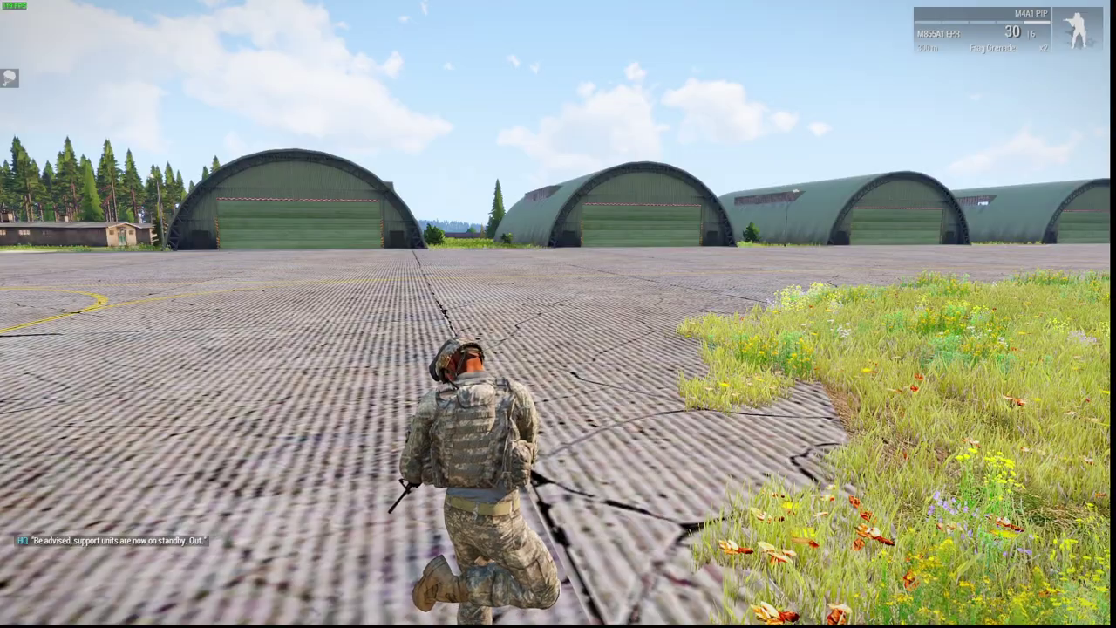
In the running scenario, stand the soldier up and request a supply drop from the C-130J (Cargo).
key(c)
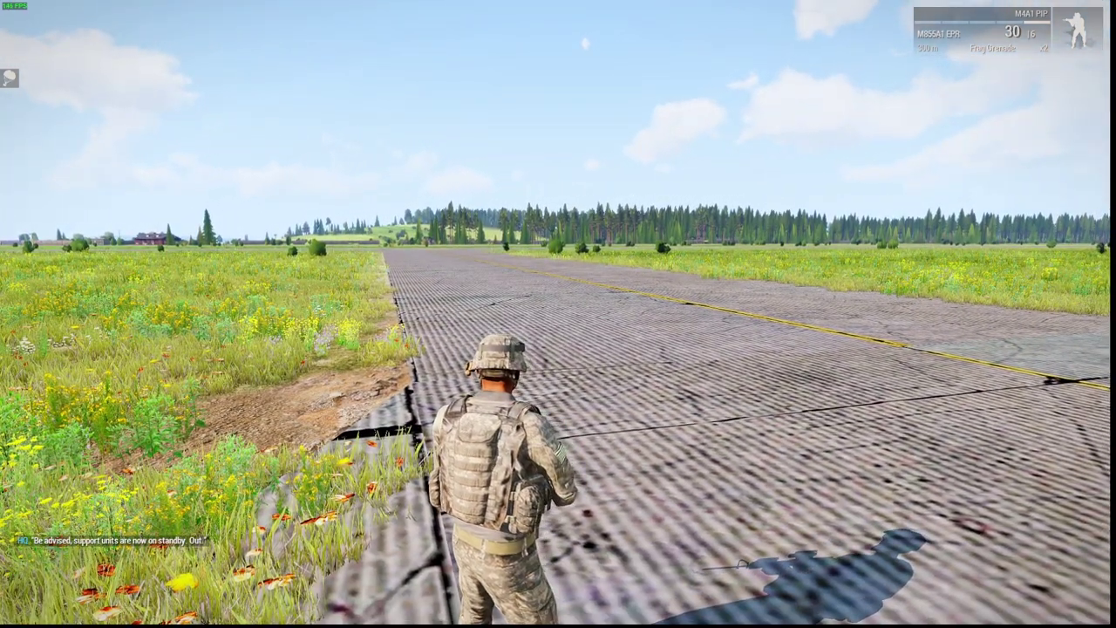
key(0)
key(8)
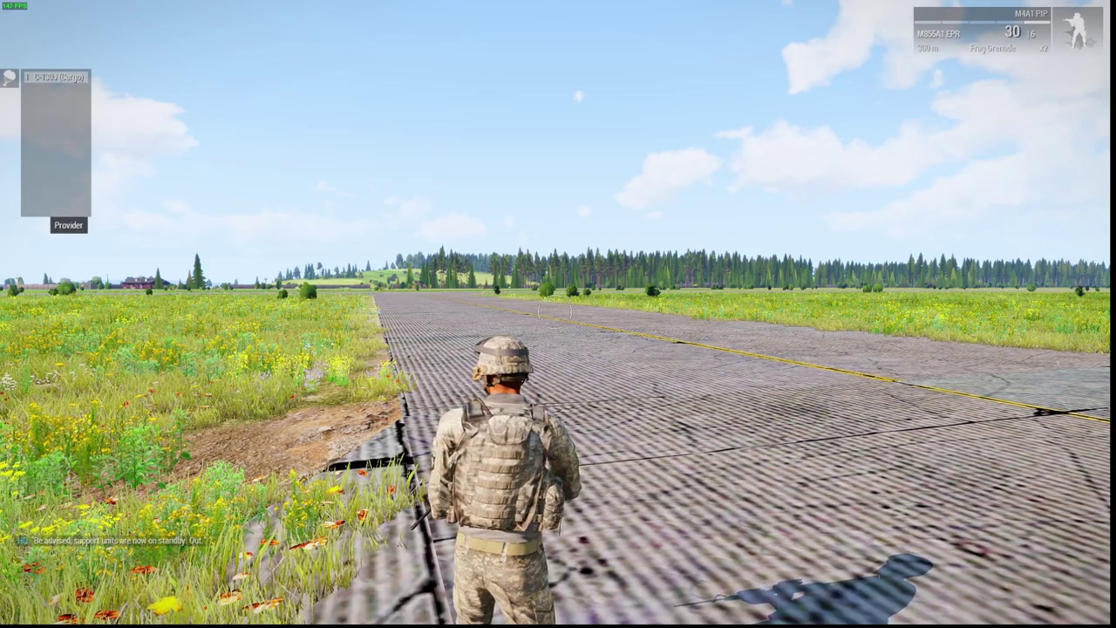
key(1)
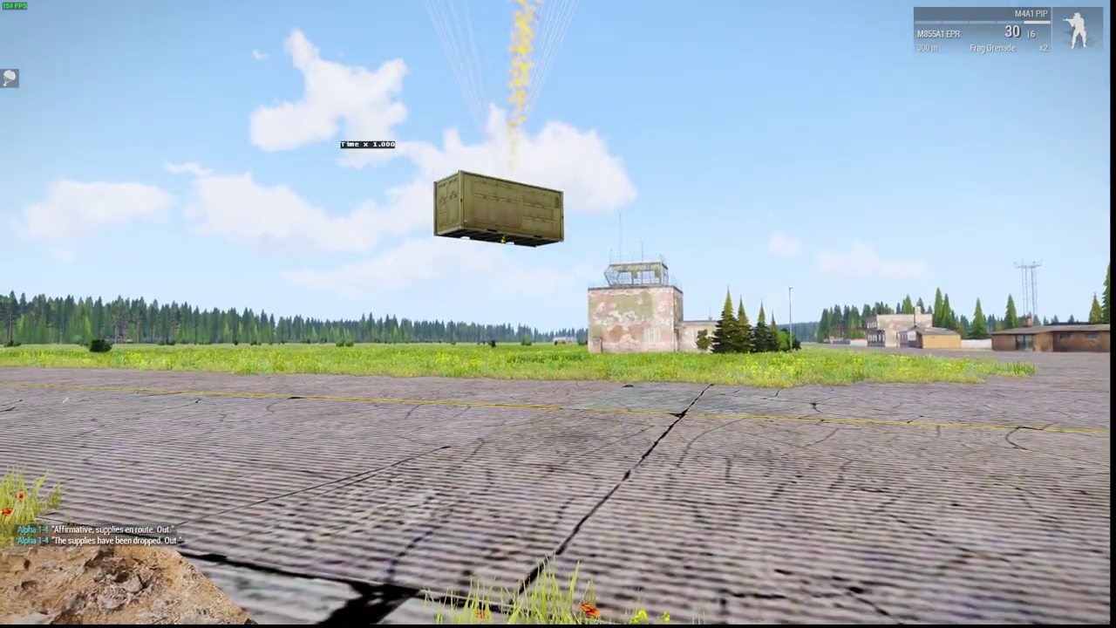
Approach the dropped Huron Ammo Container and check its marker on the map.
key(w)
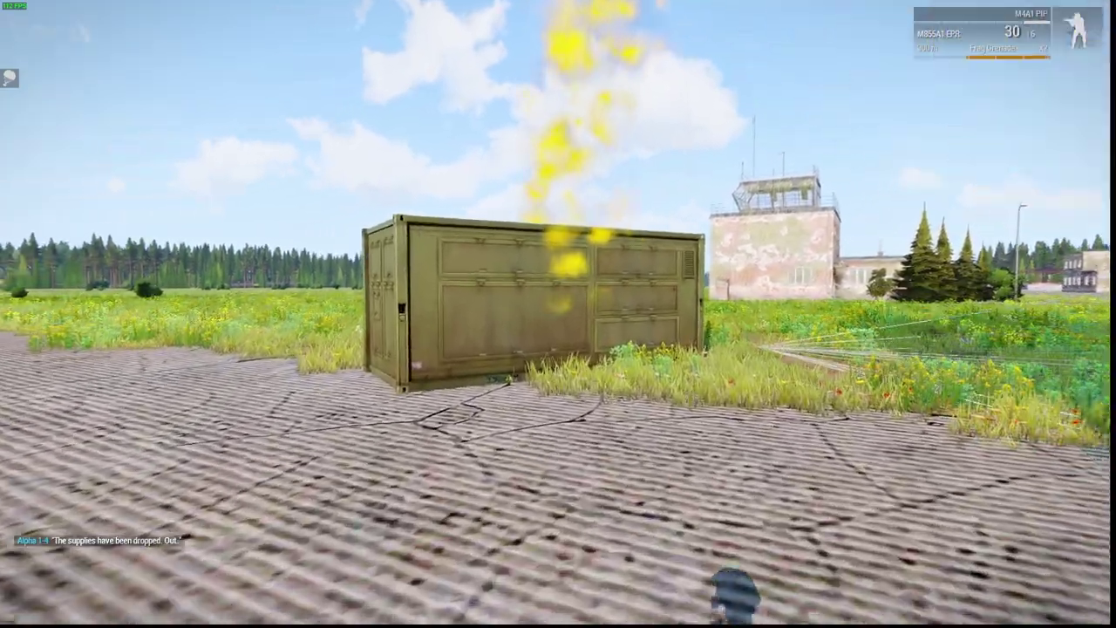
key(m)
scroll(555, 307, up, 5)
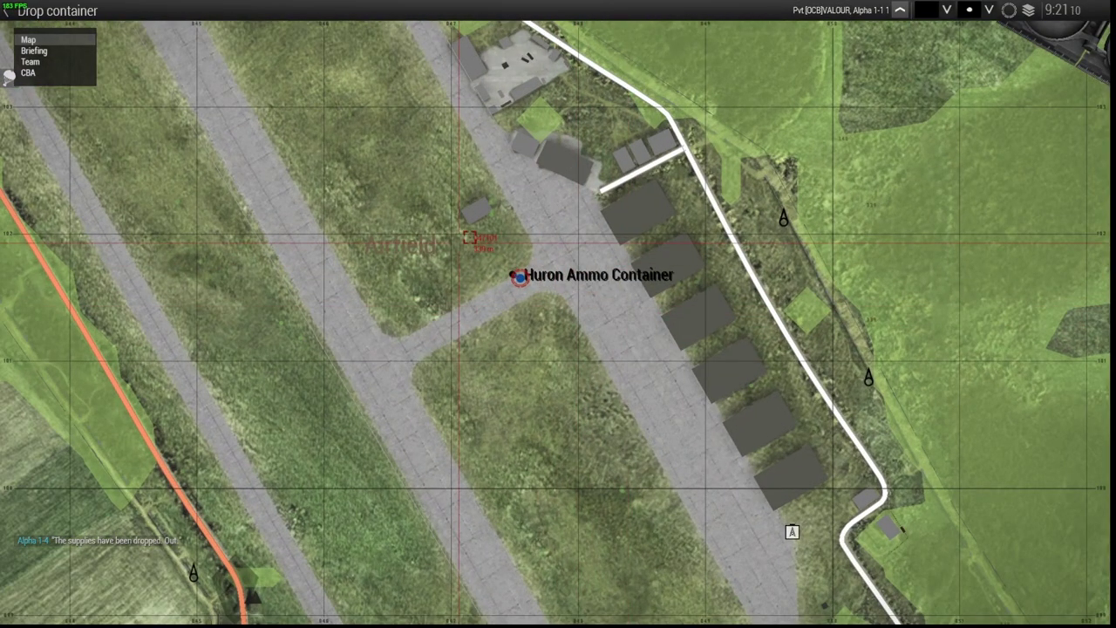
key(m)
key(w)
key(w)
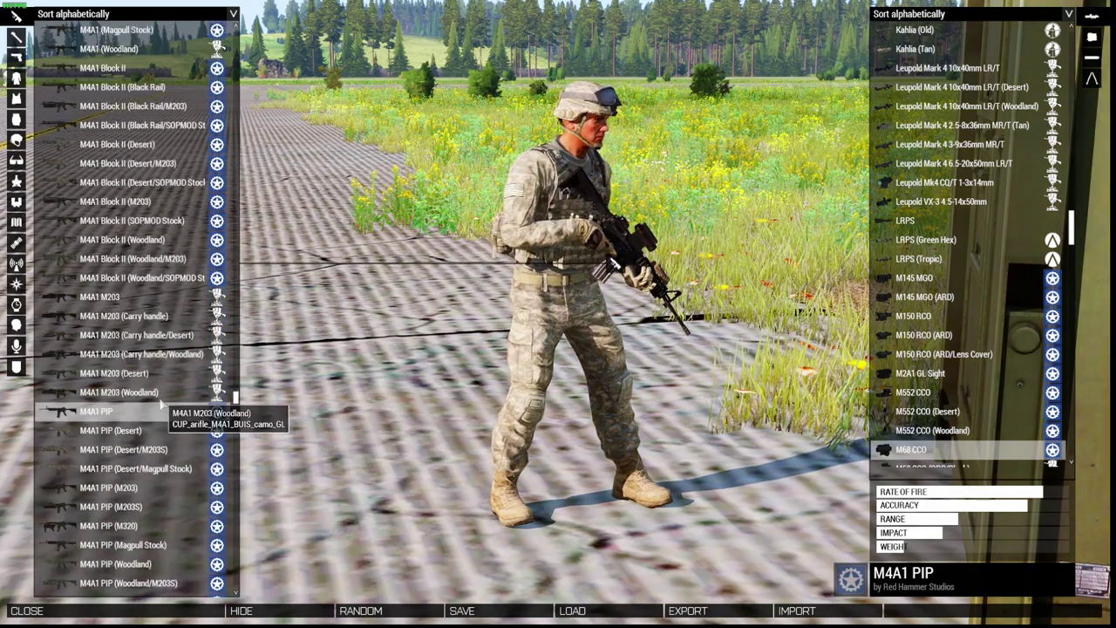
Sort the container arsenal's rifles by mod, equip the M4A1 PIP (Woodland/Magpull Stock) and leave the arsenal.
scroll(162, 393, up, 7)
scroll(164, 323, down, 12)
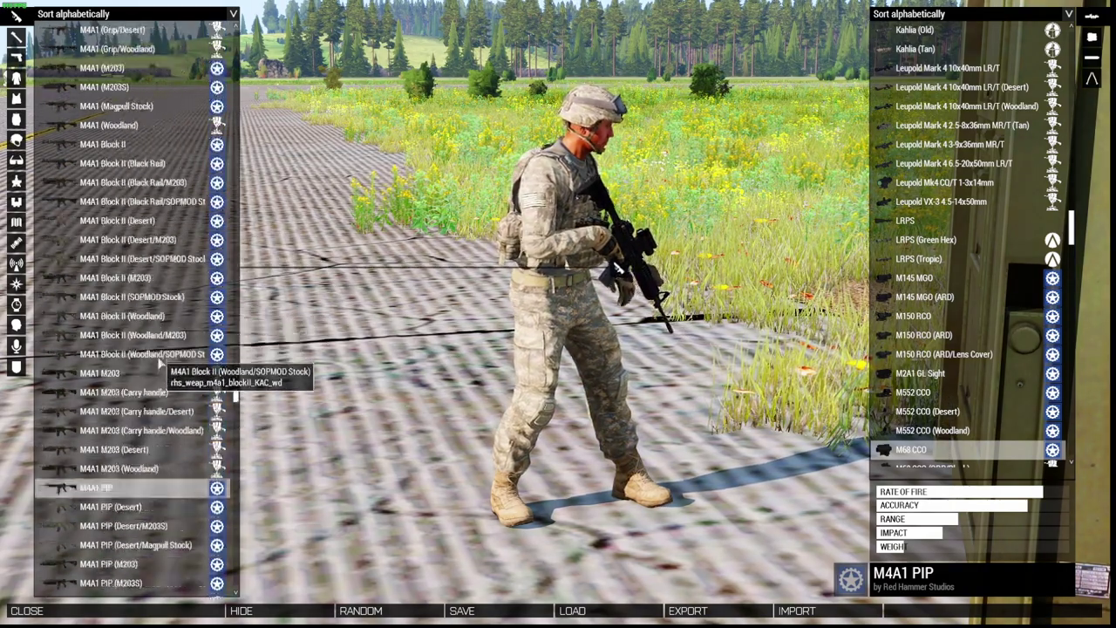
right_drag(292, 393, 445, 395)
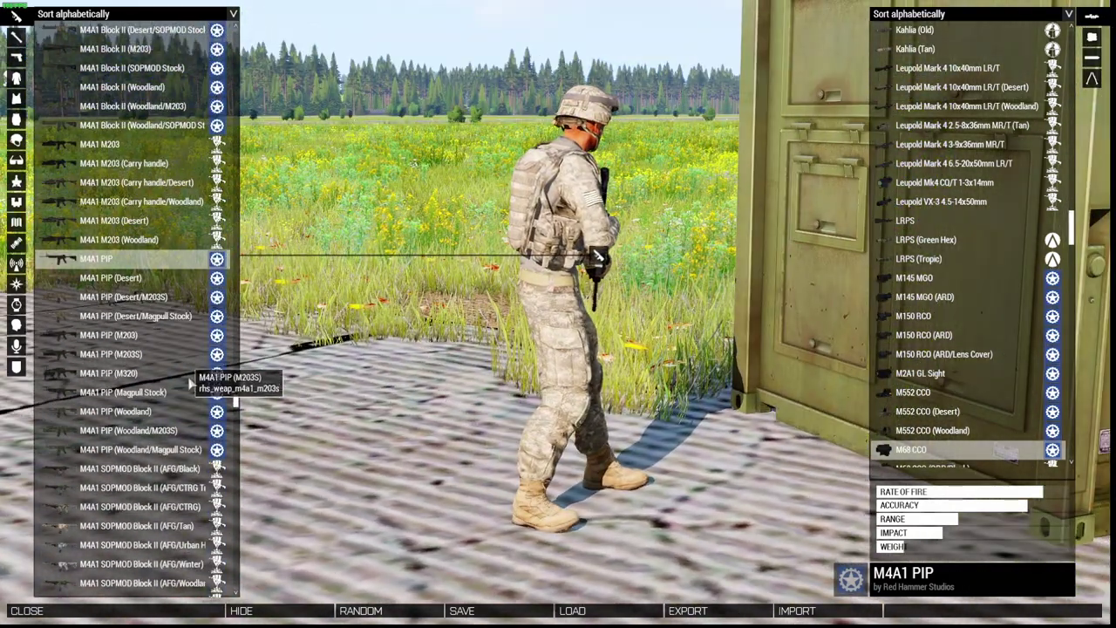
scroll(144, 423, down, 3)
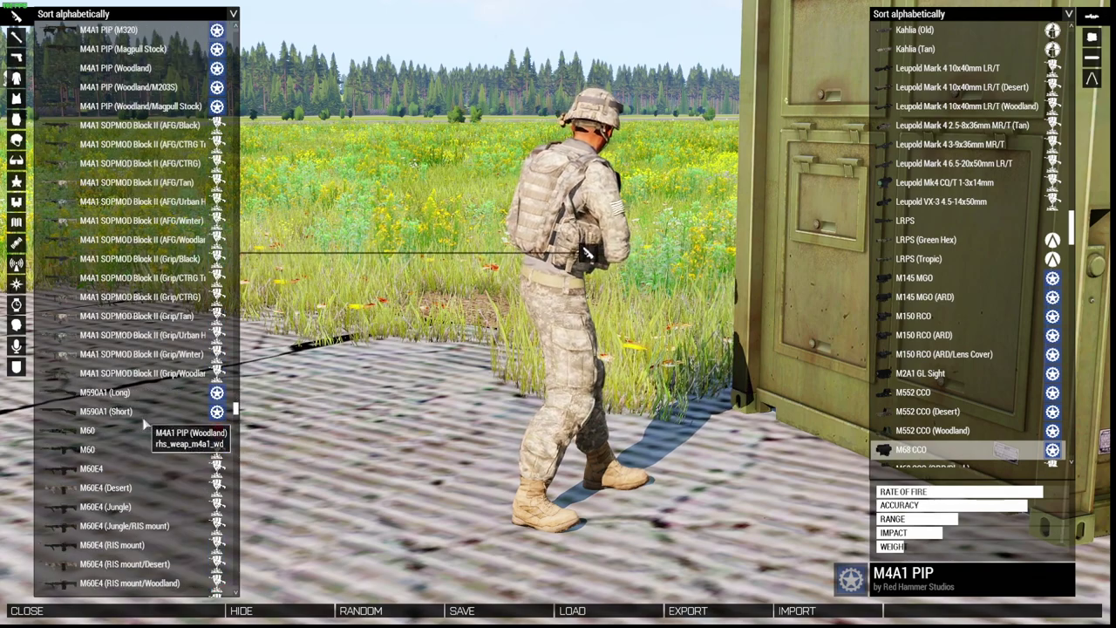
scroll(152, 427, down, 4)
click(233, 14)
click(87, 33)
scroll(129, 384, up, 4)
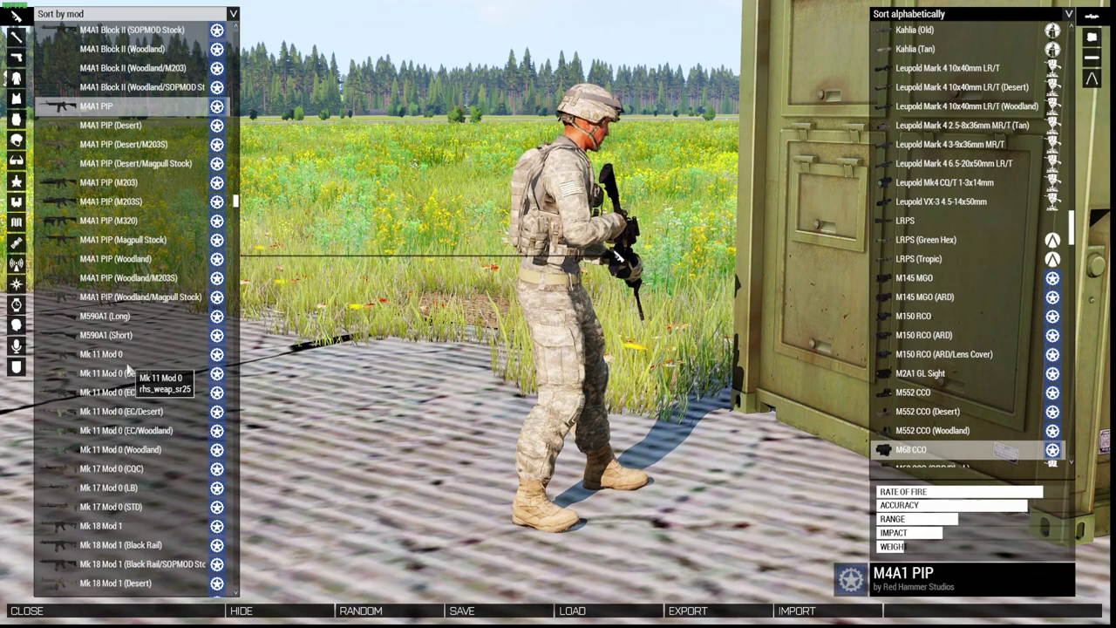
click(102, 297)
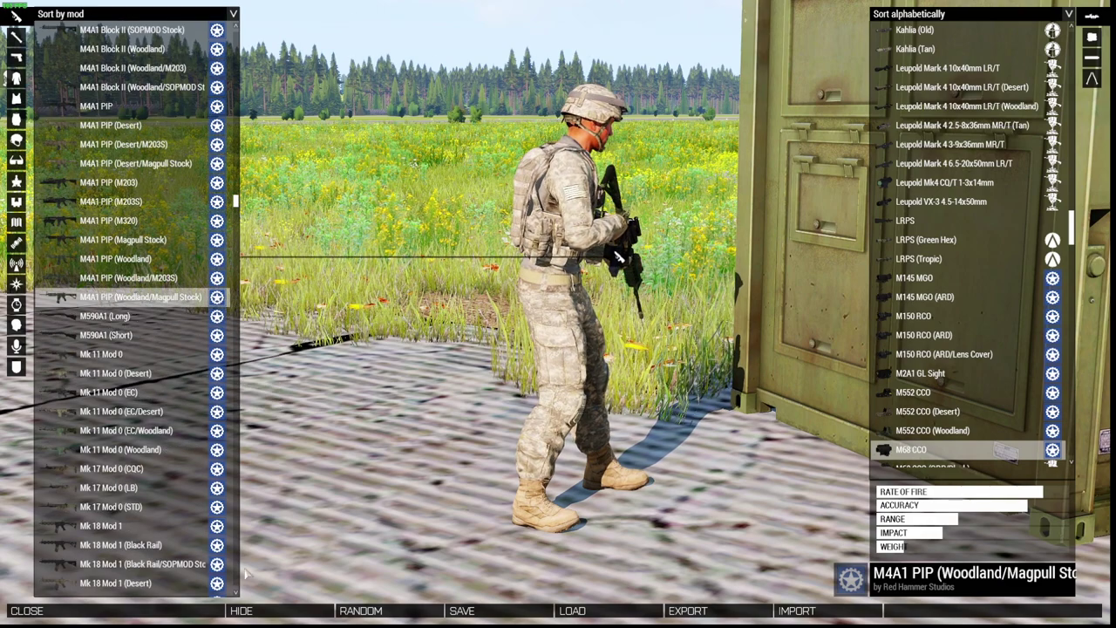
click(132, 614)
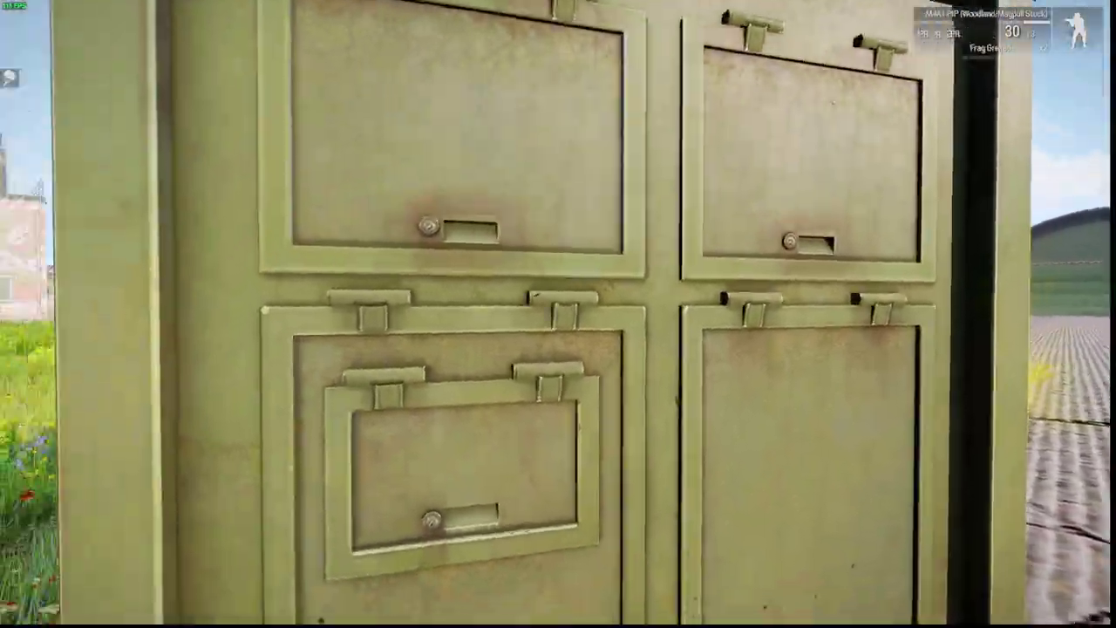
key(s)
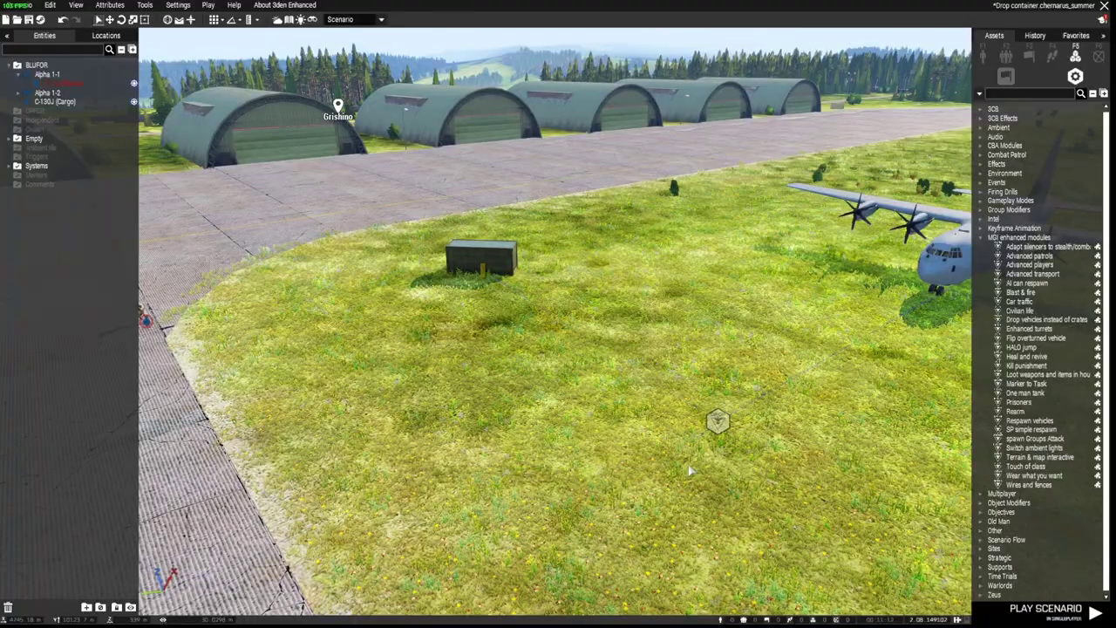
Delete the Huron Ammo Container from the grass in the editor.
key(w)
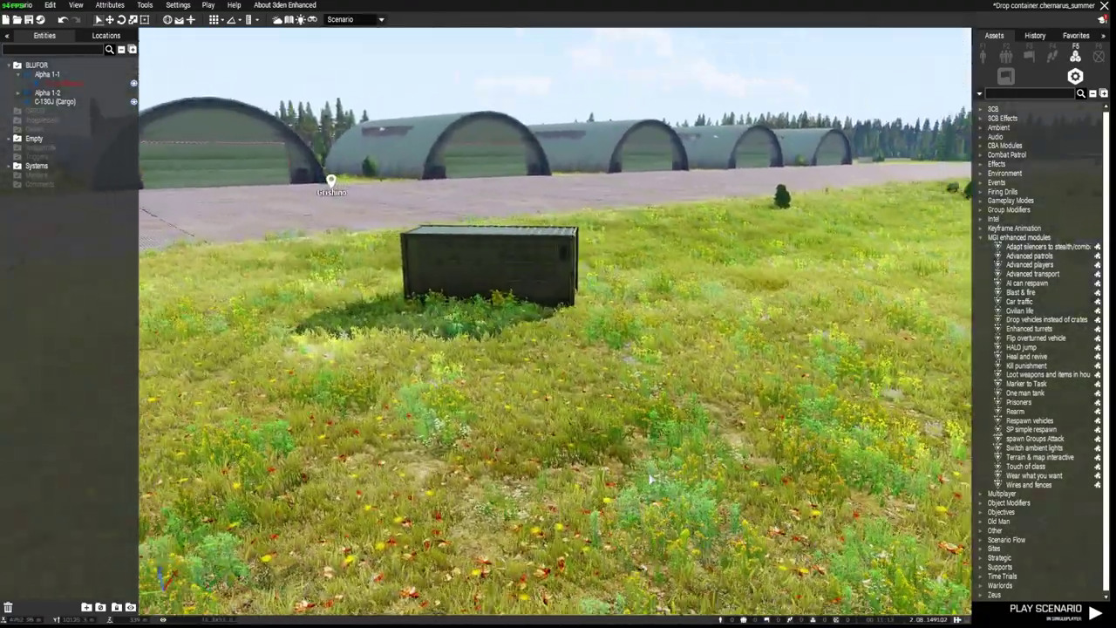
right_drag(650, 479, 665, 479)
key(s)
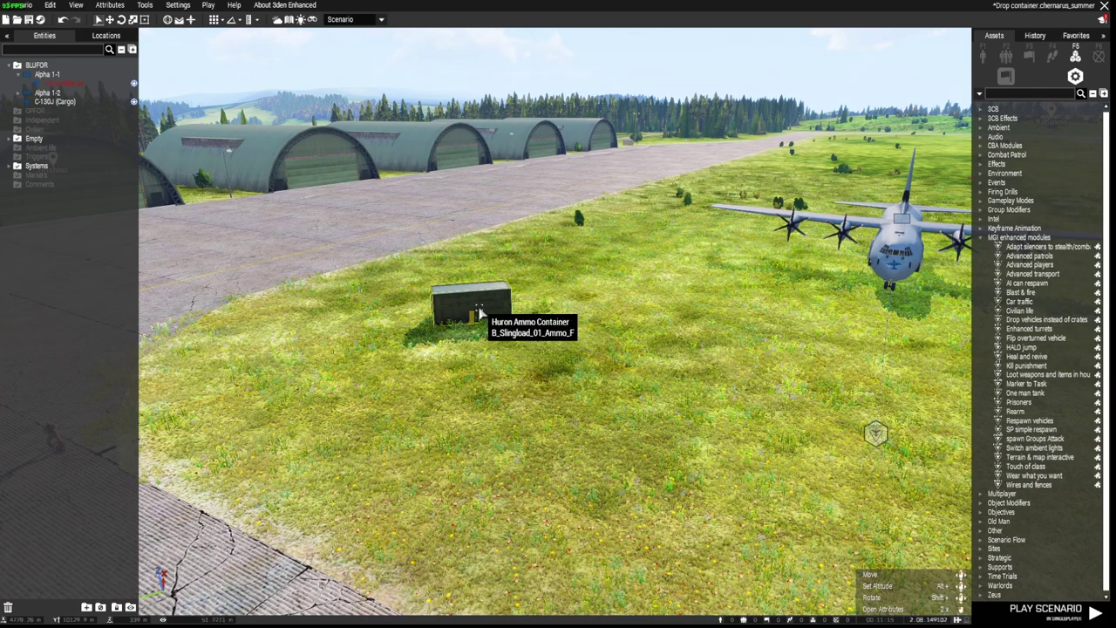
key(Delete)
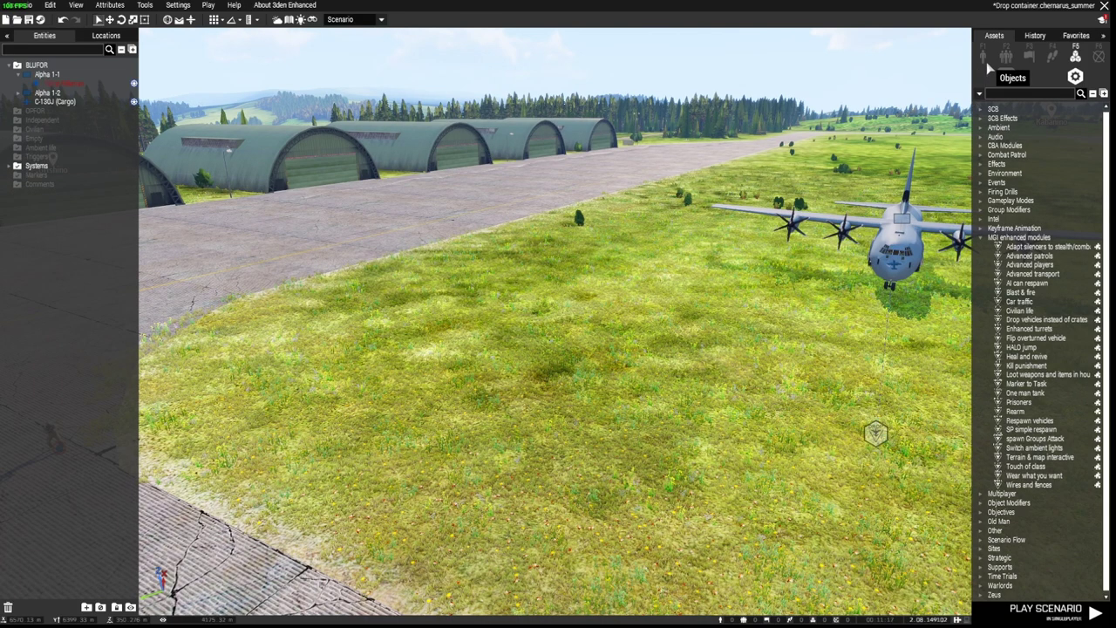
Place a crewed M1025A2 (M2) from the USA (Army - W) cars on the grass near the C-130J.
click(983, 56)
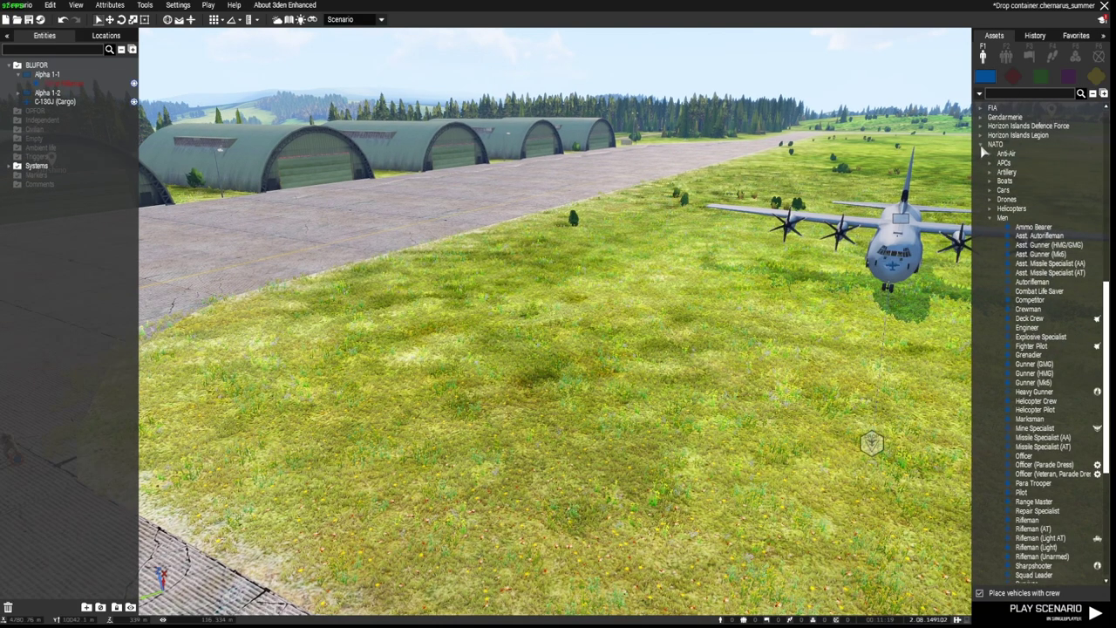
click(983, 145)
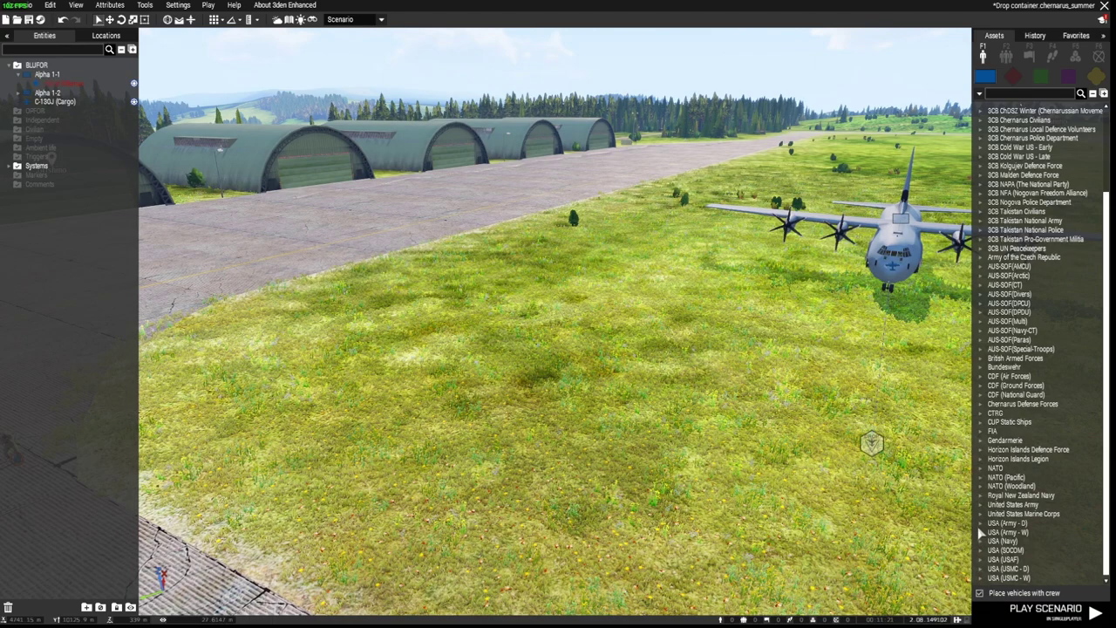
scroll(1046, 545, down, 3)
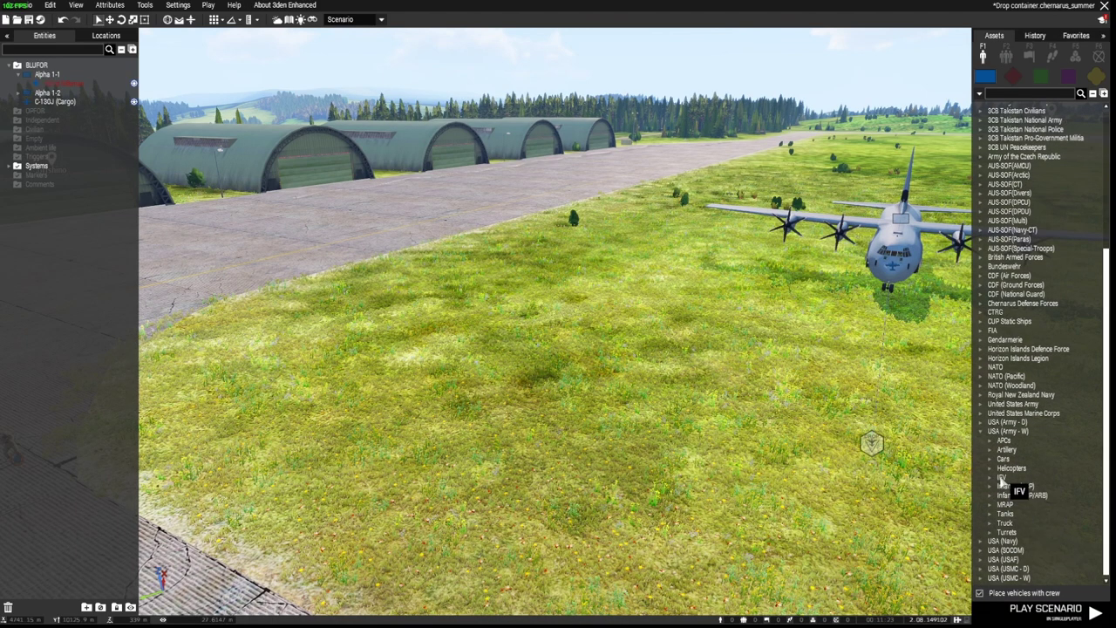
click(990, 460)
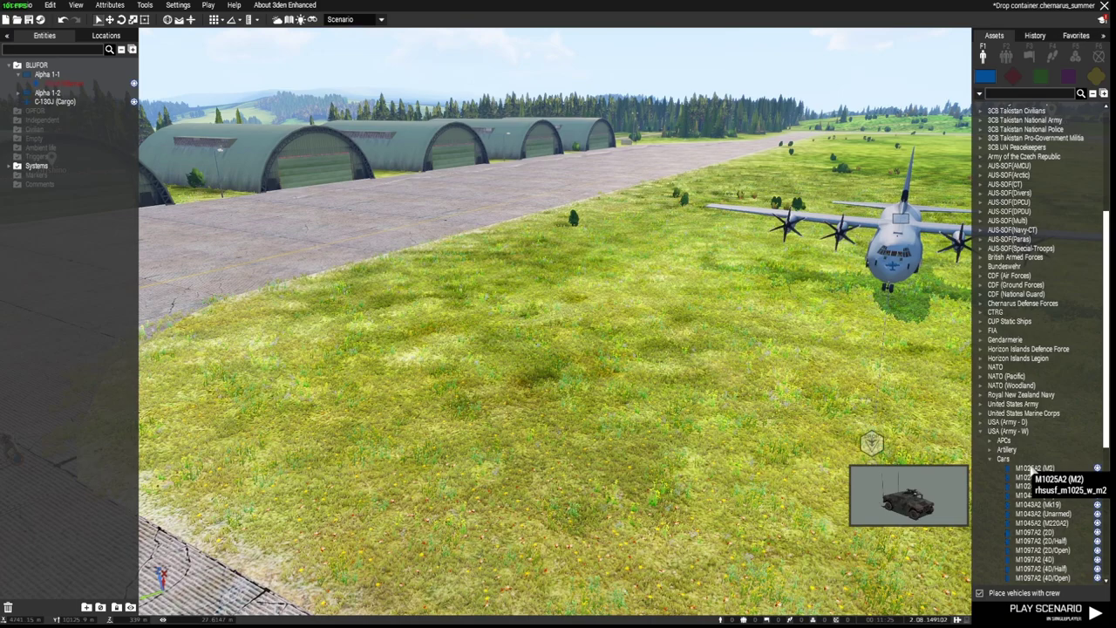
click(1033, 468)
click(511, 337)
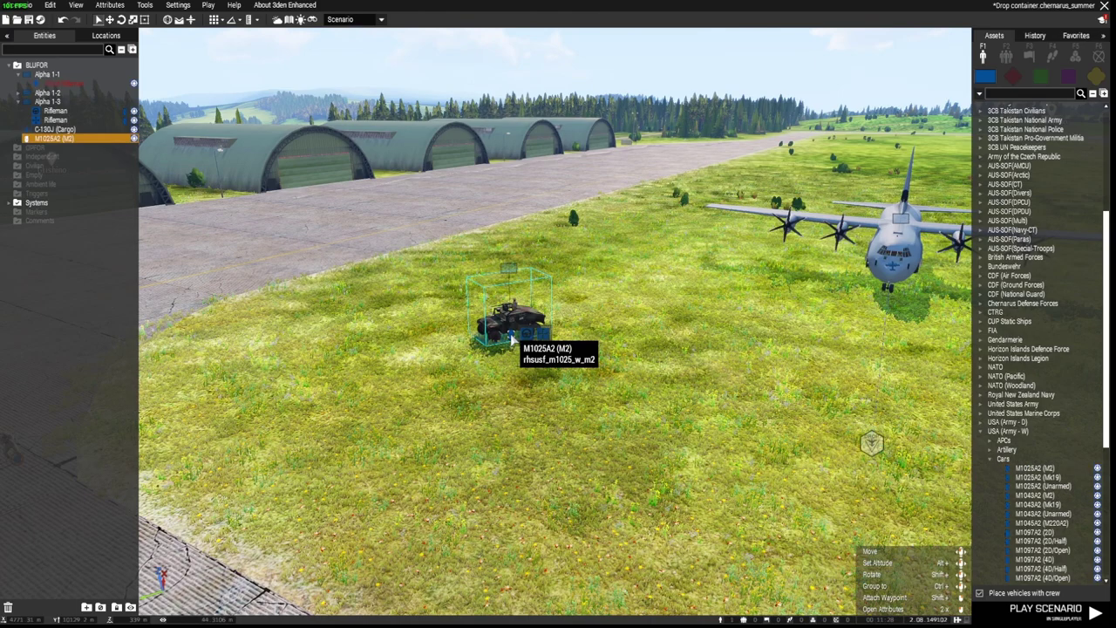
Replace the crewed M1025A2 (M2) with the same vehicle placed without crew.
key(Delete)
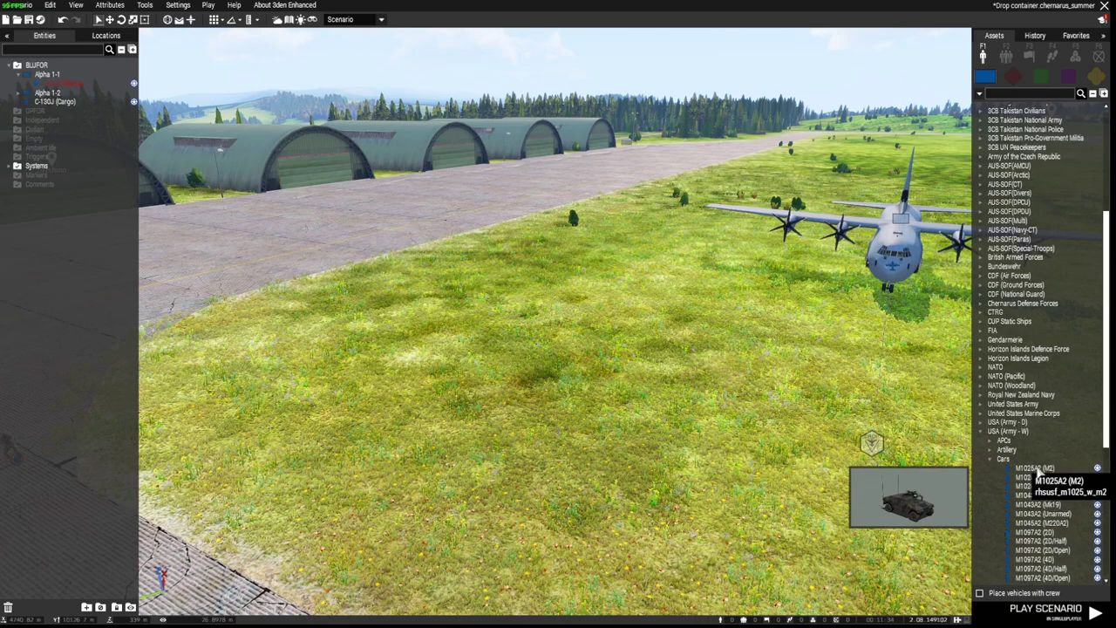
click(1035, 468)
click(528, 318)
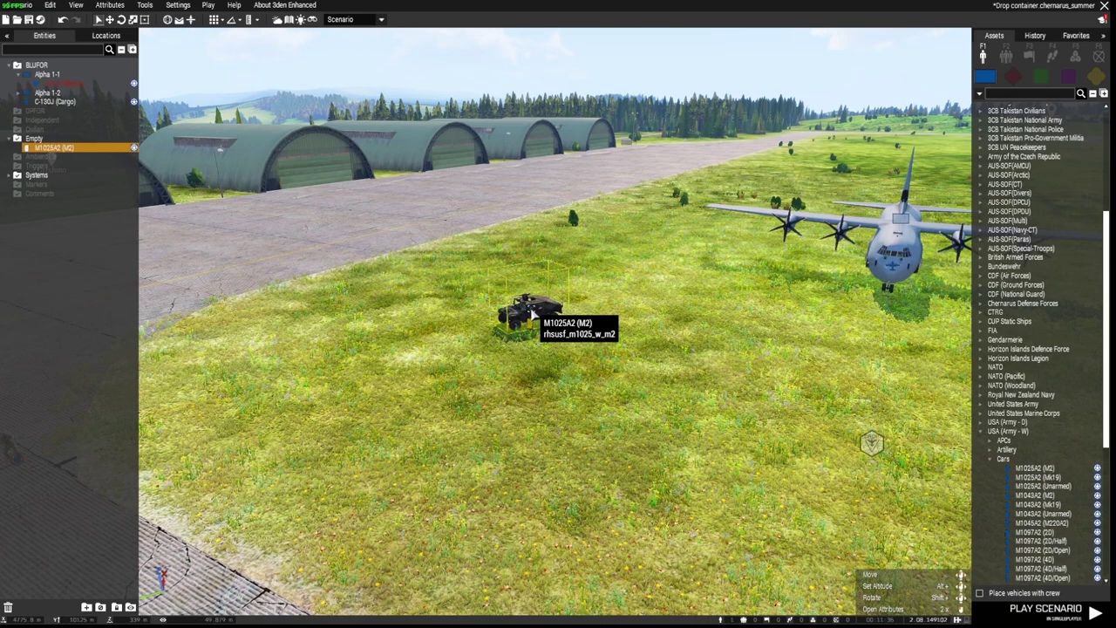
Sync the empty M1025A2 (M2) to the Drop vehicles instead of crates module.
right_click(533, 314)
mouse_move(637, 313)
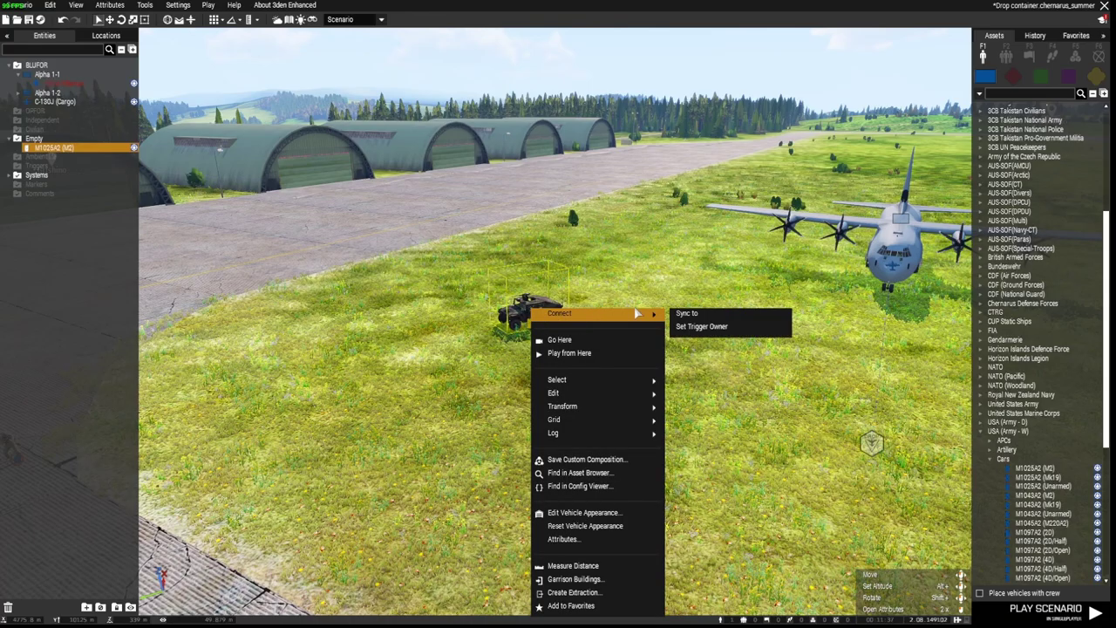
click(702, 314)
click(872, 443)
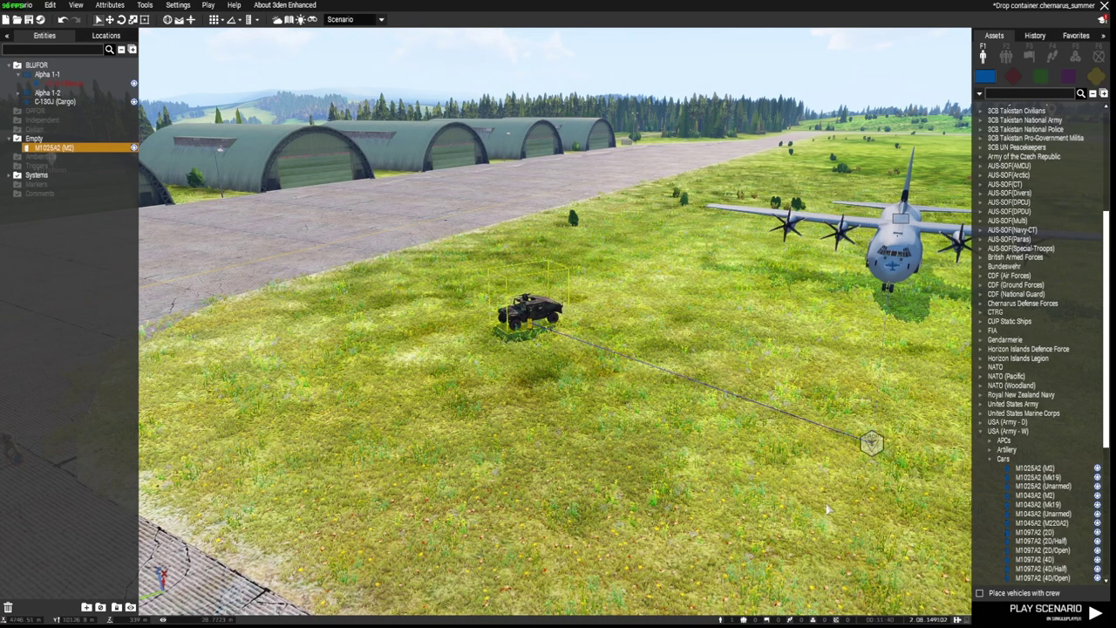
key(s)
right_drag(827, 509, 740, 502)
key(z)
key(w)
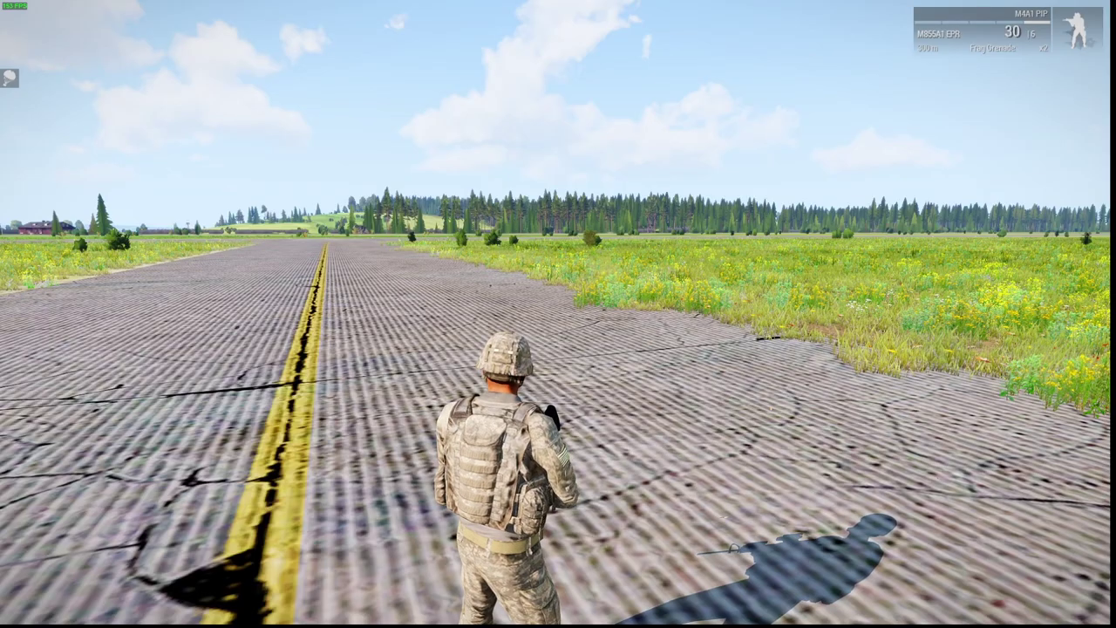
In the running scenario, request a supply drop from the C-130J (Cargo) on the tarmac toward the control tower.
key(s)
key(0)
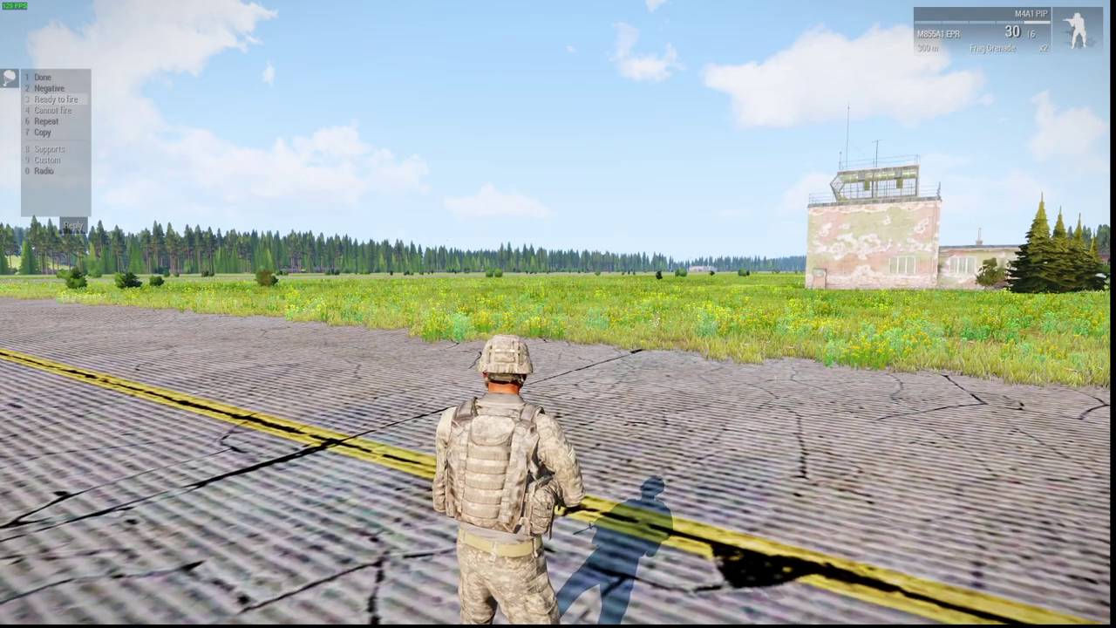
key(8)
key(1)
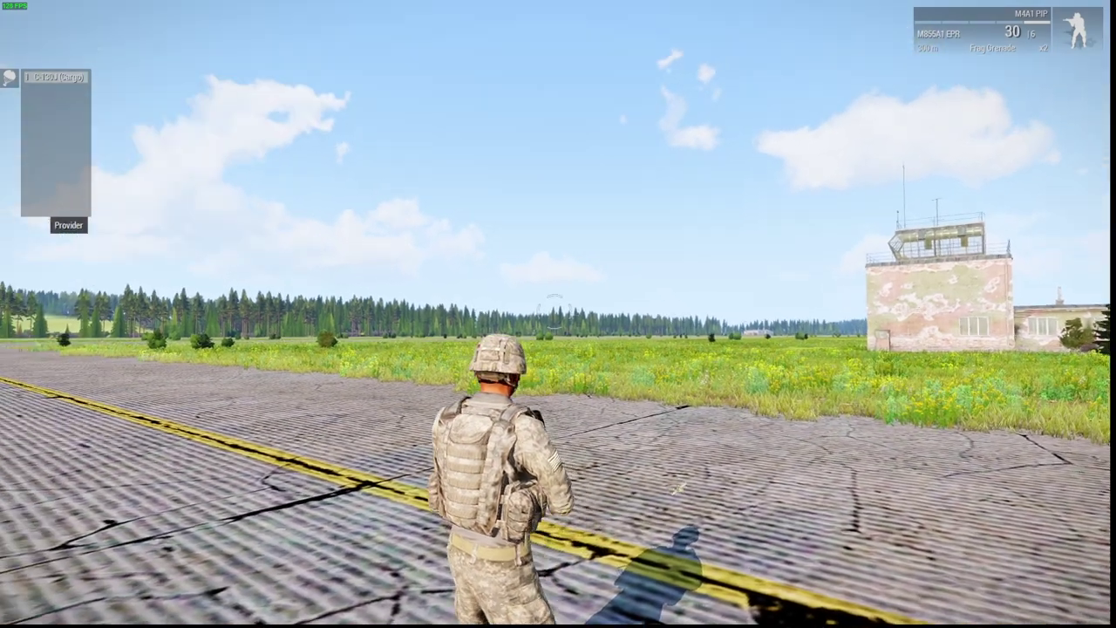
key(1)
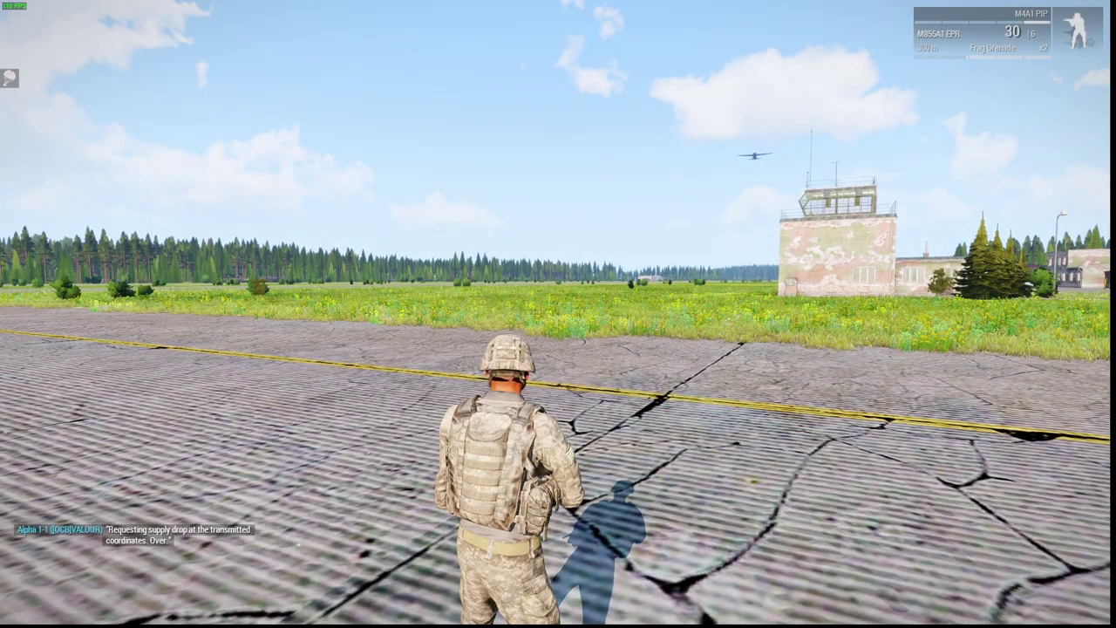
Follow the M1025A2 (M2) drop in first-person view with accelerated time, restore normal speed and approach the landed vehicle.
key(KP_Enter)
key(=)
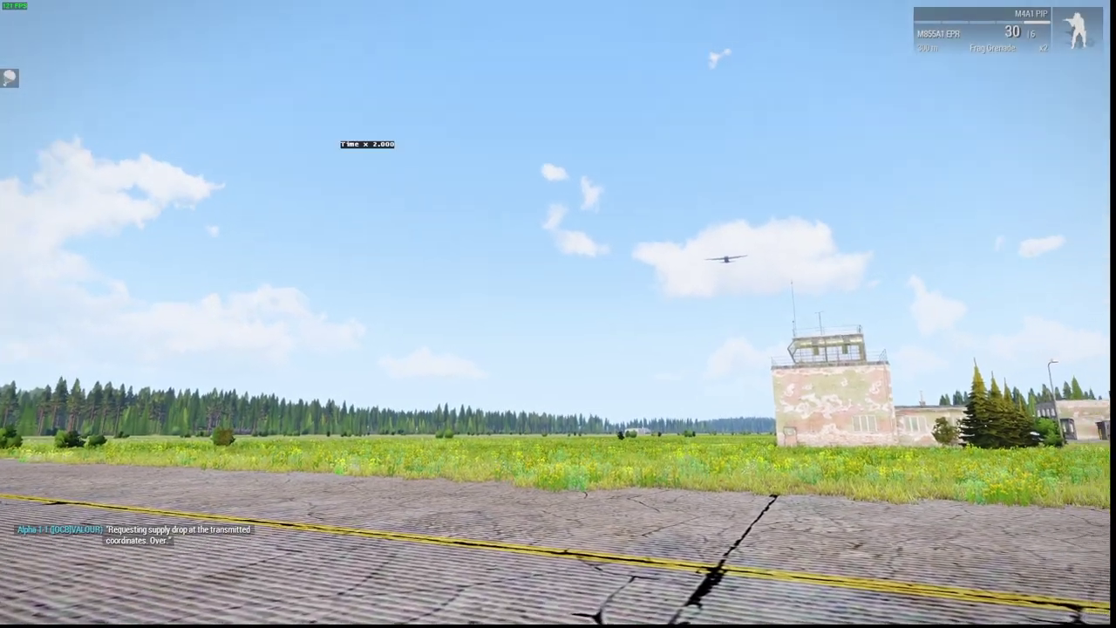
key(=)
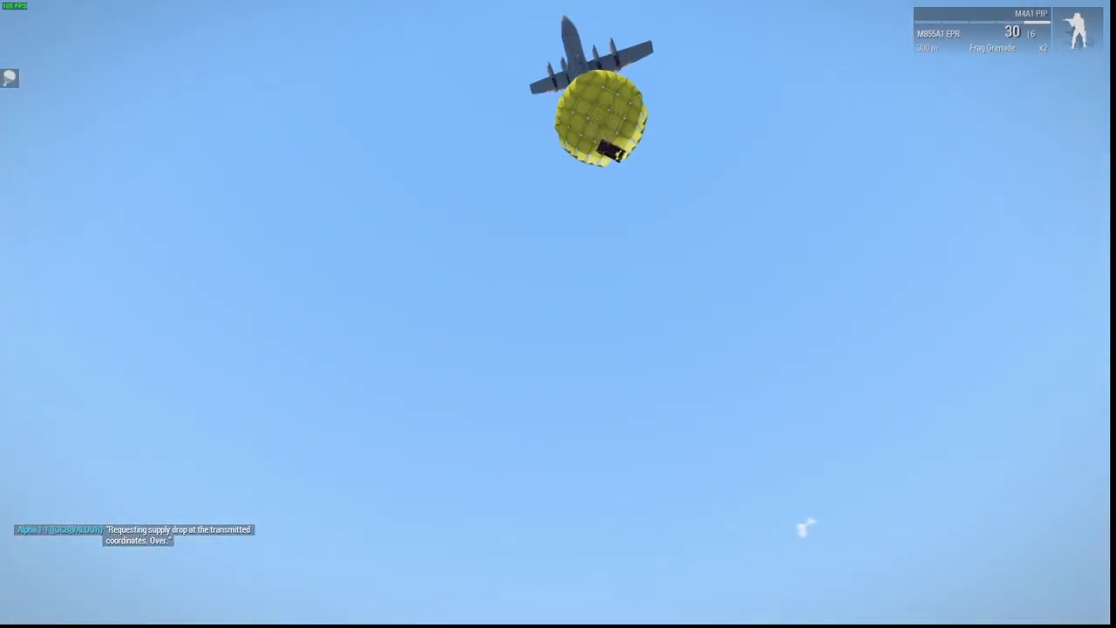
key(=)
key(=)
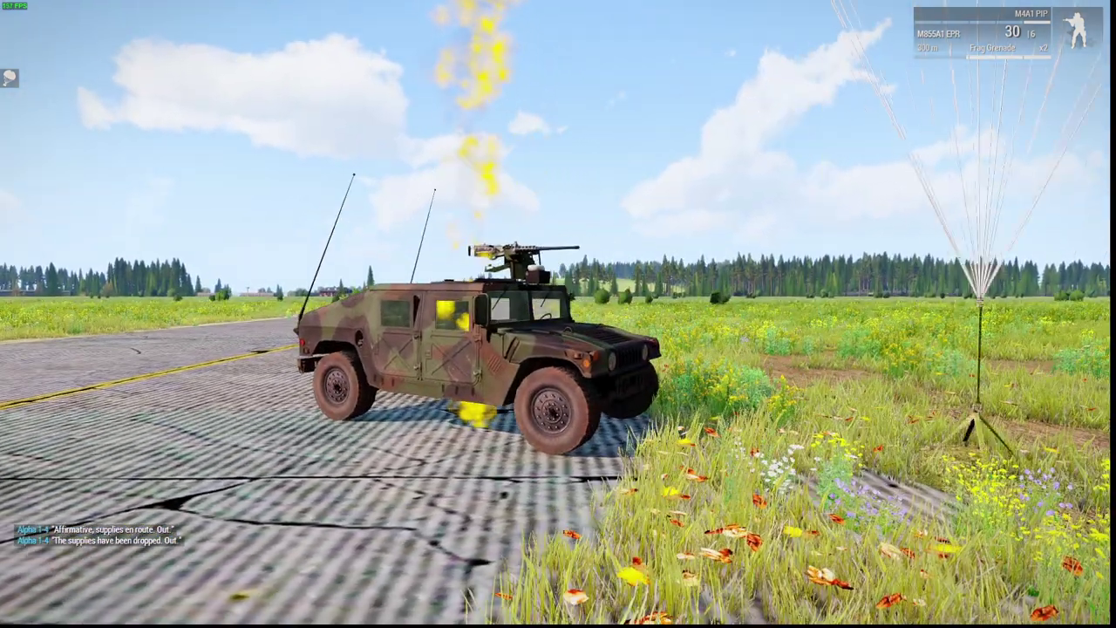
key(w)
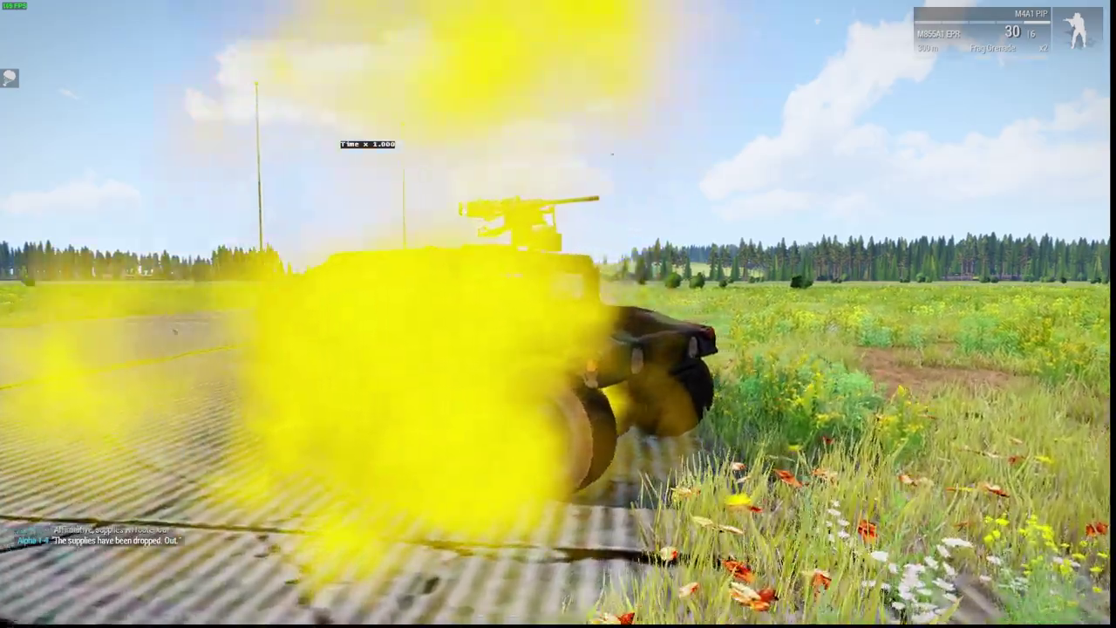
Inspect the dropped M1025A2 (M2) up close from its front and check its marker on the airfield map.
key(d)
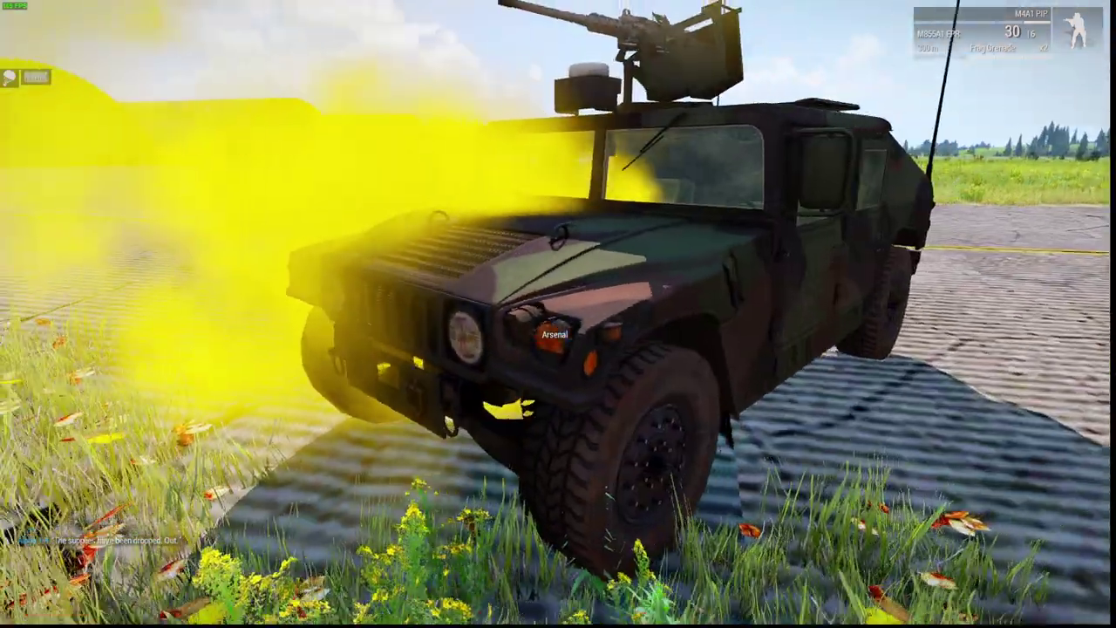
key(s)
key(m)
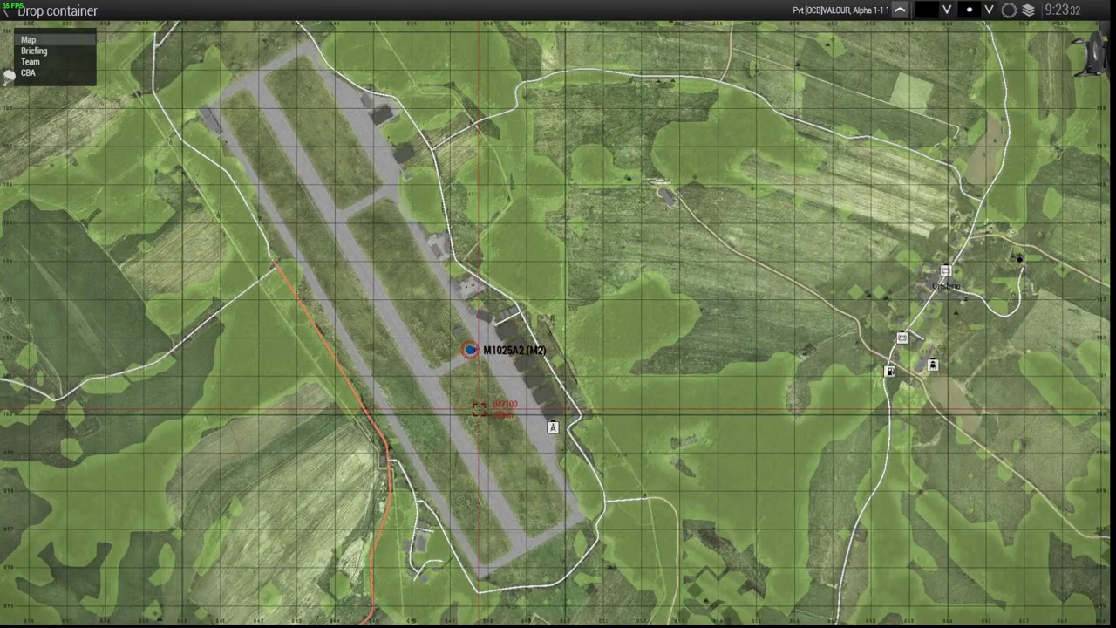
key(m)
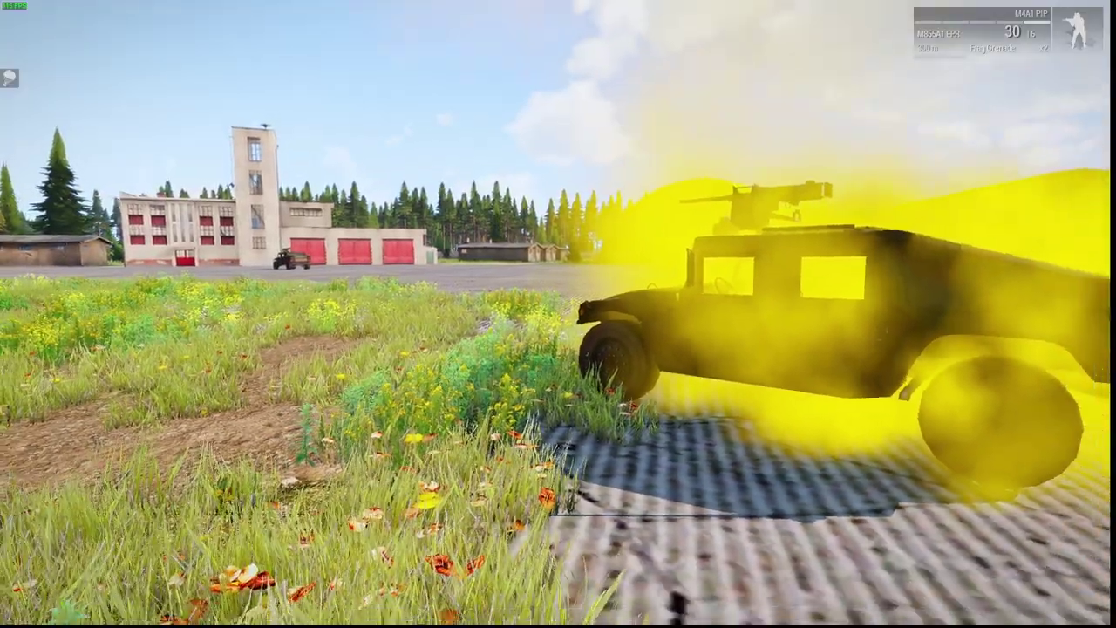
Back away from the landed vehicle, switch to third-person view and walk around to view it from the grass.
key(s)
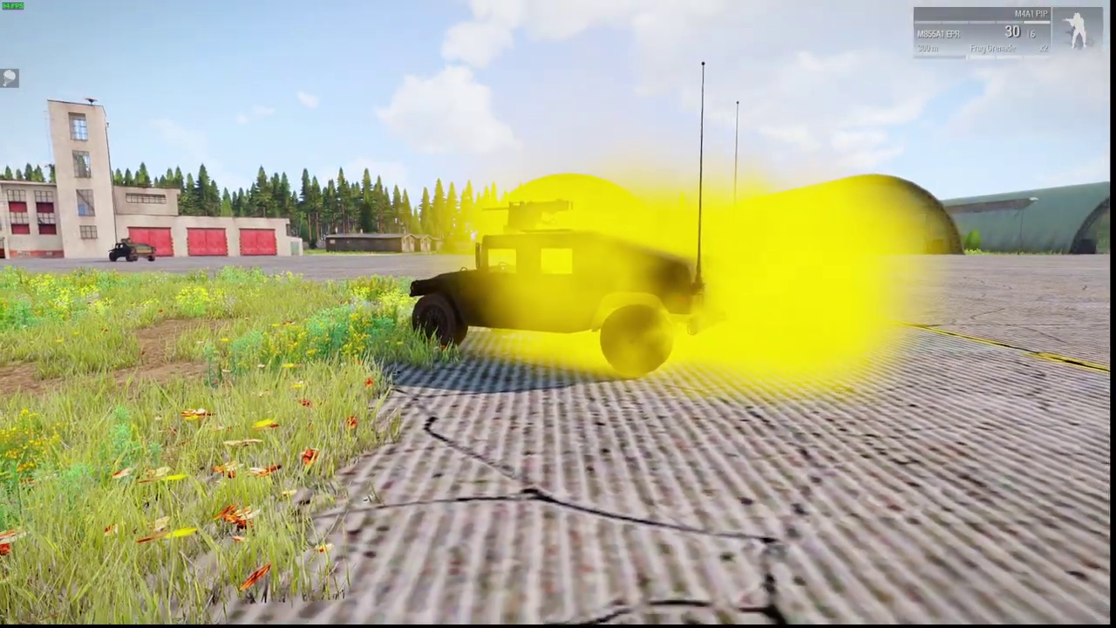
key(KP_Enter)
key(w)
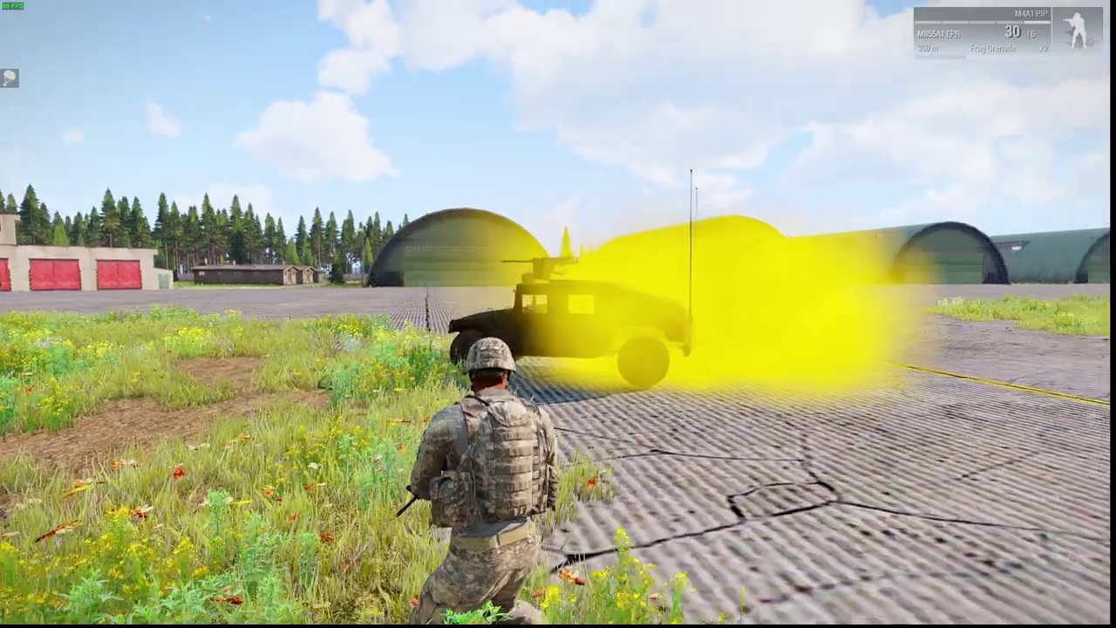
key(w)
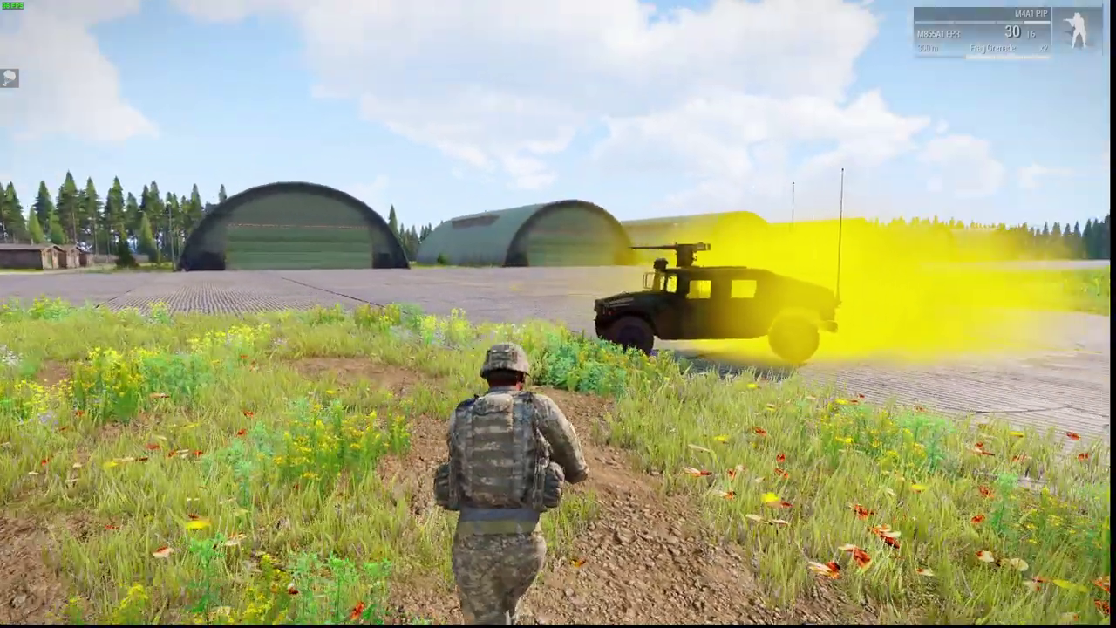
key(w)
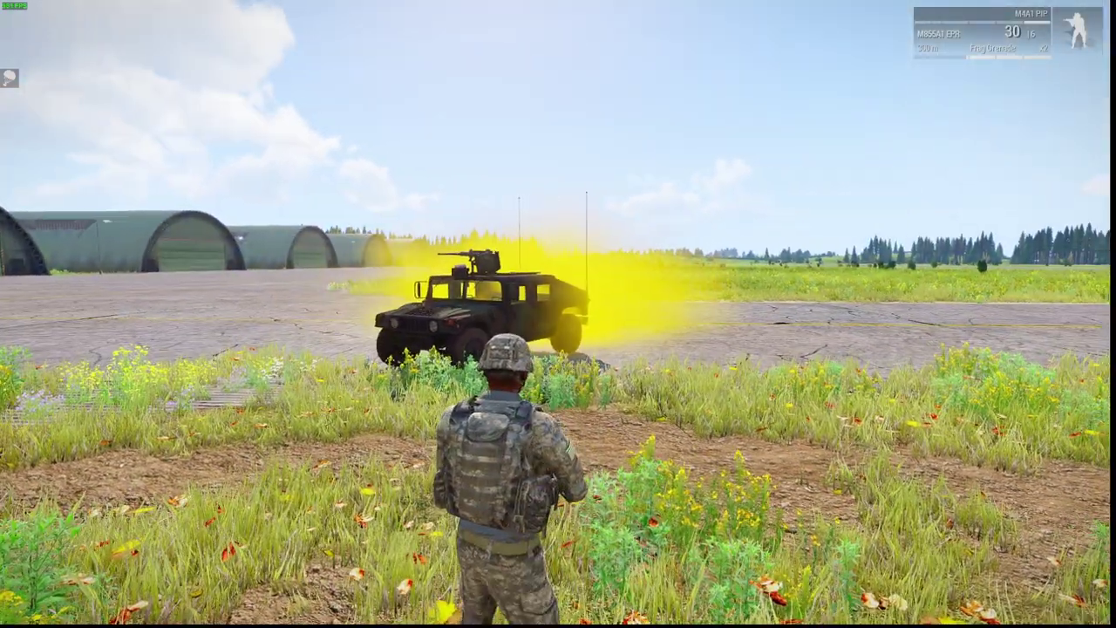